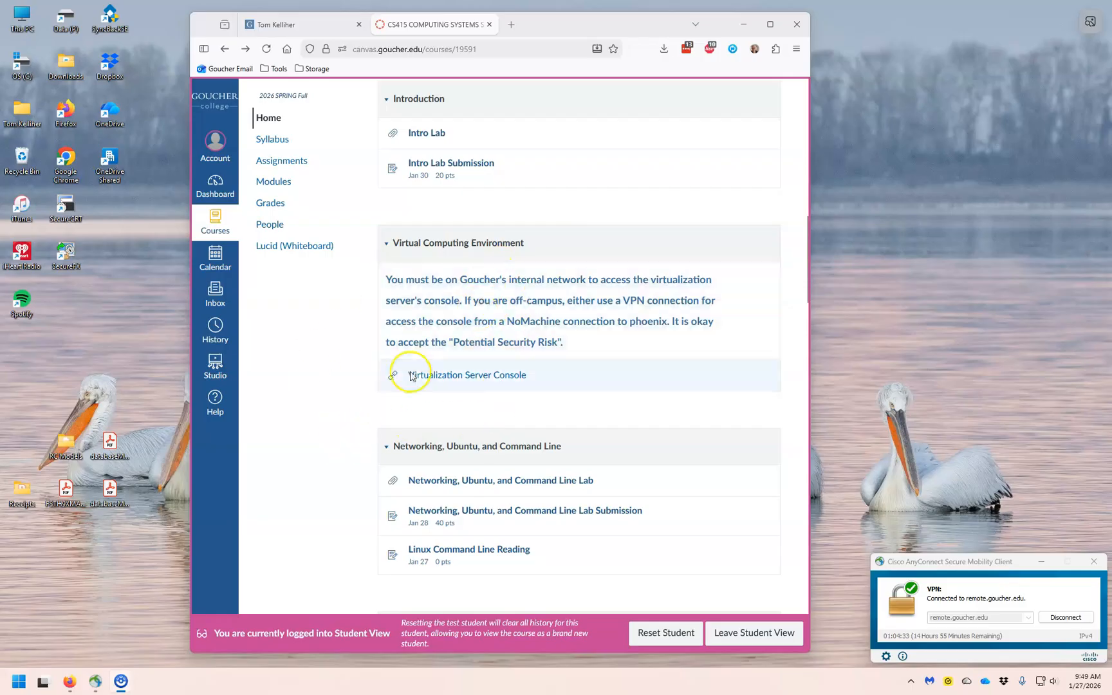
Log in to the Virtualization Server Console with the test account's credentials, using the Proxmox VE authentication server realm.
left_click(454, 376)
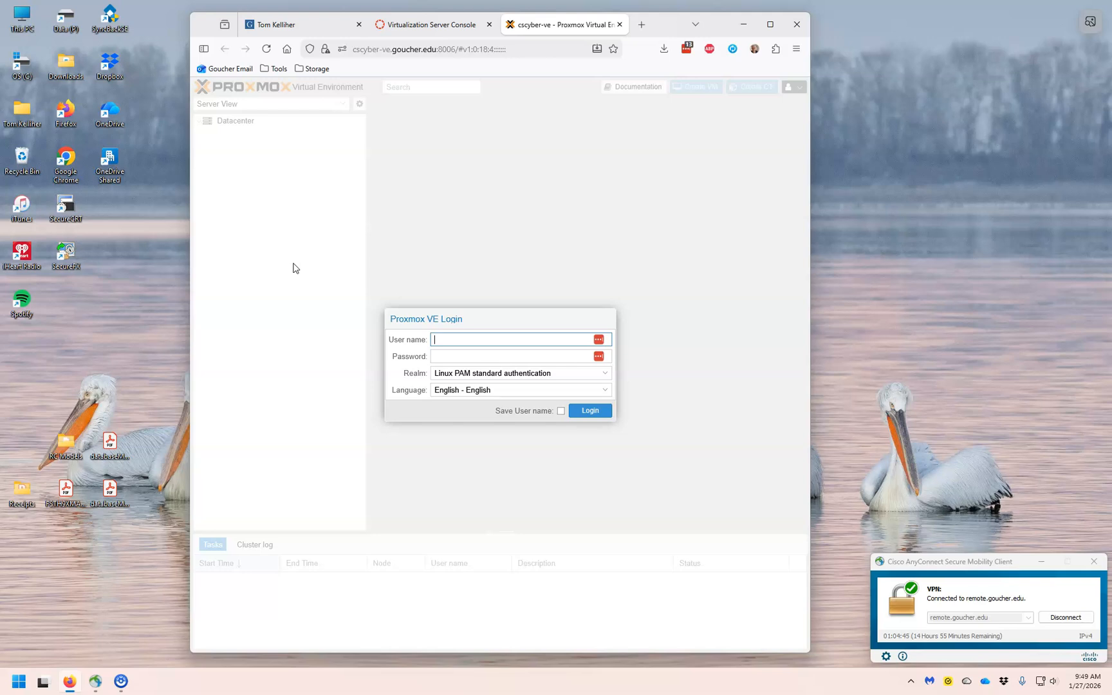
type("tes")
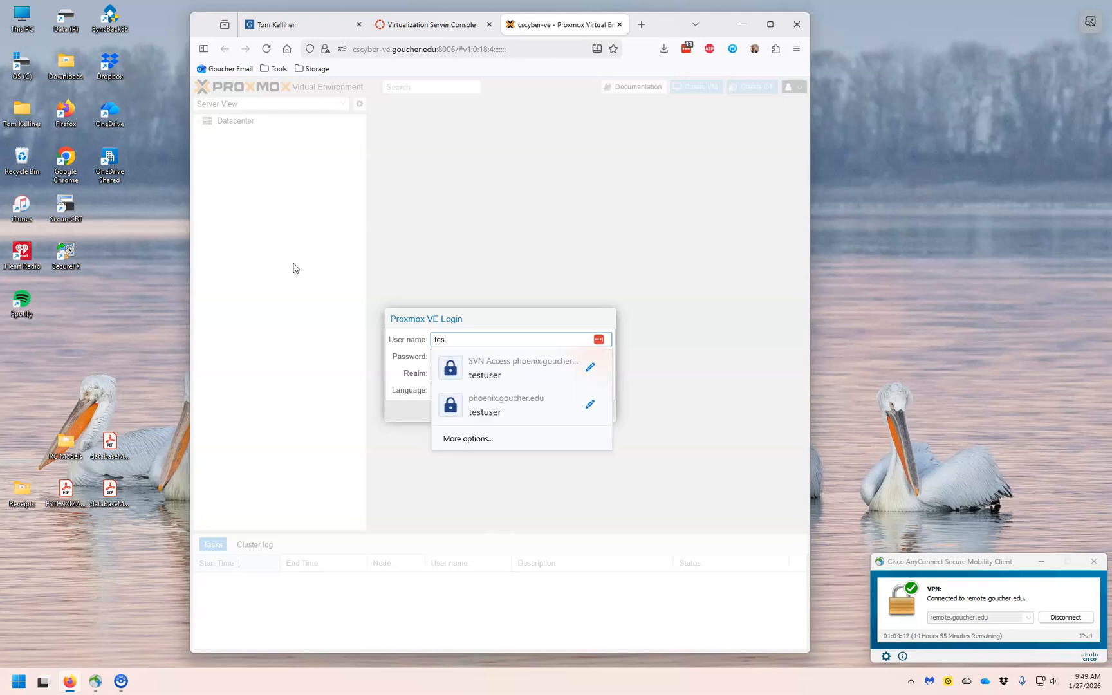
key("BackSpace")
type("omtest")
key("Tab")
type("********")
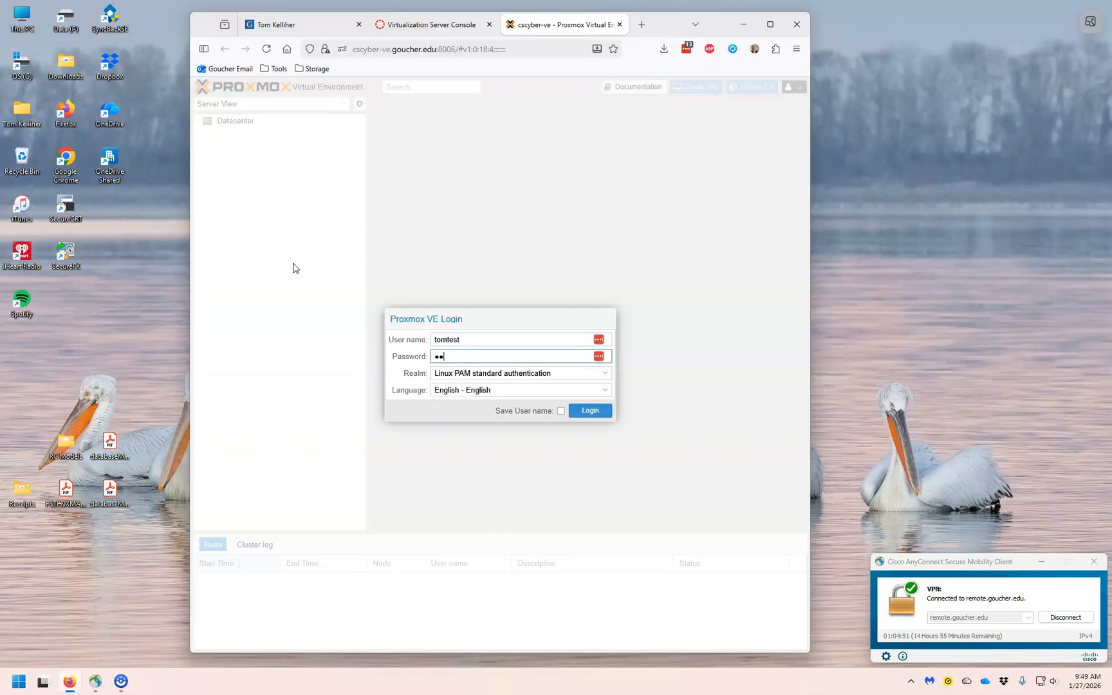
type("****")
left_click(447, 373)
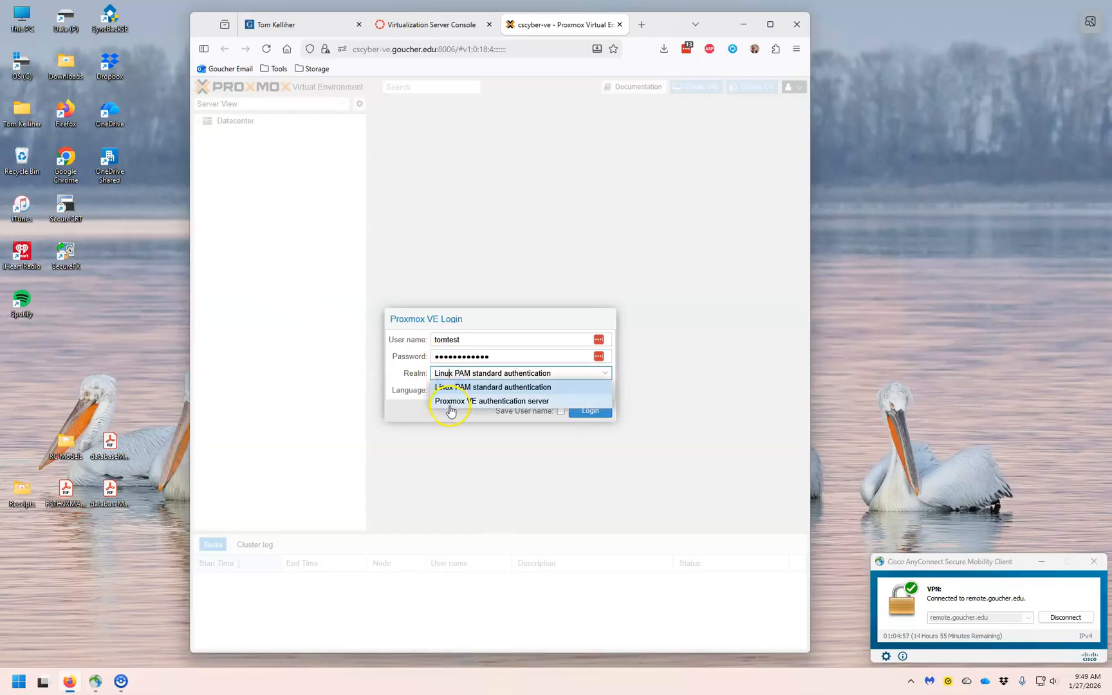
left_click(449, 402)
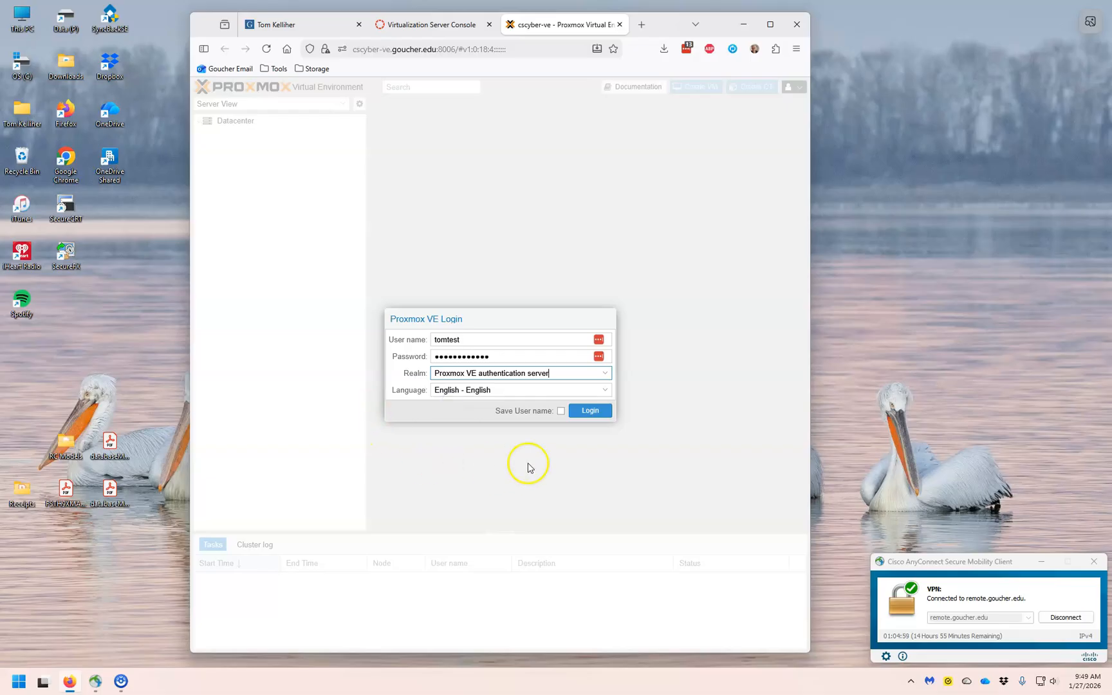
left_click(588, 410)
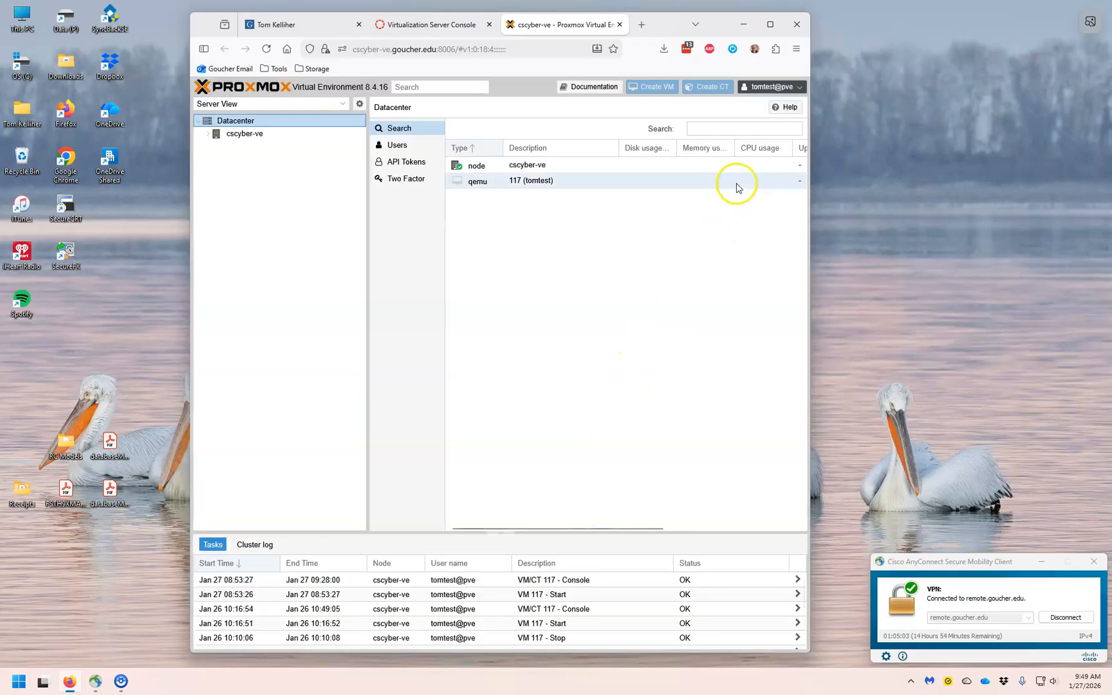
Open the account's change-password form and close it without changing anything.
left_click(765, 89)
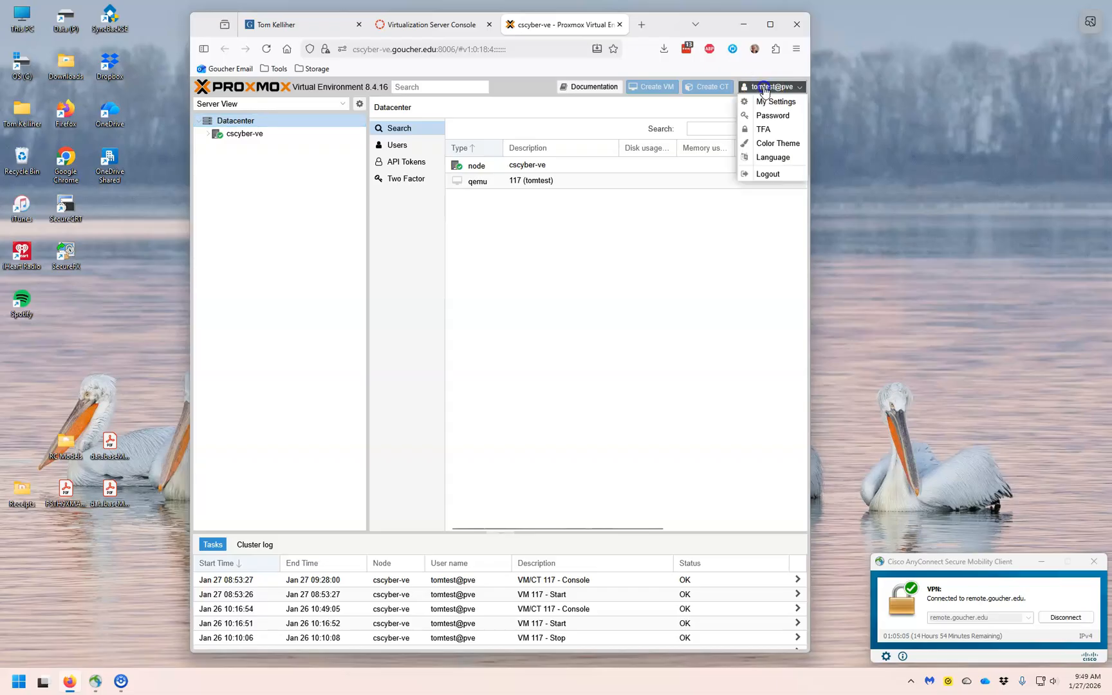
left_click(769, 113)
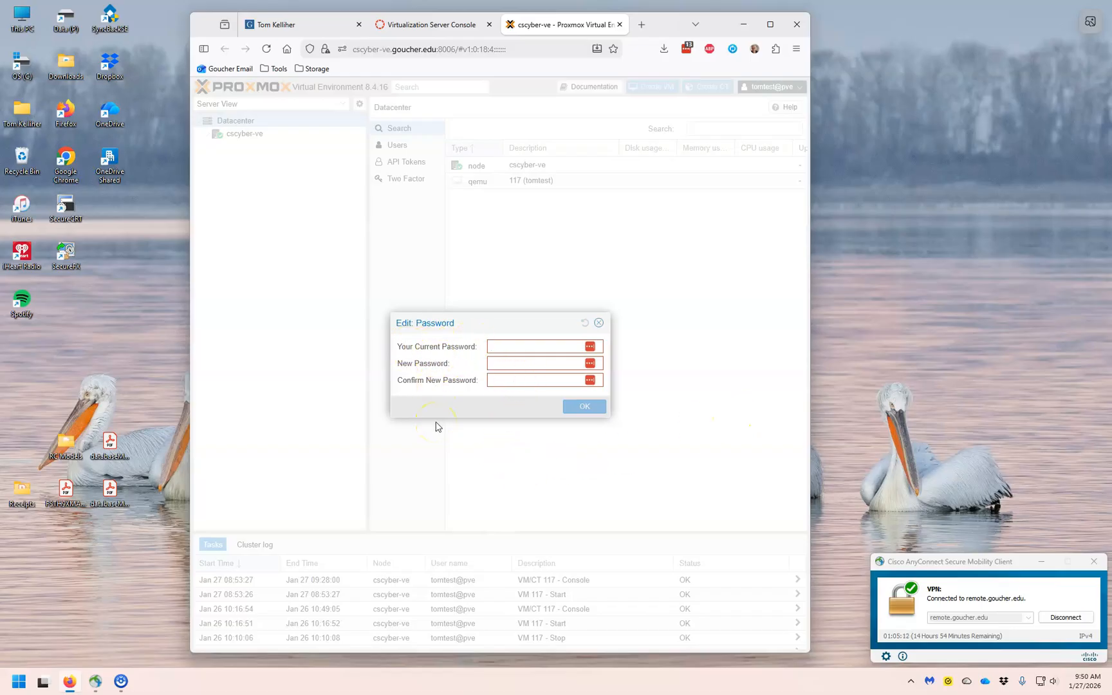
left_click(599, 323)
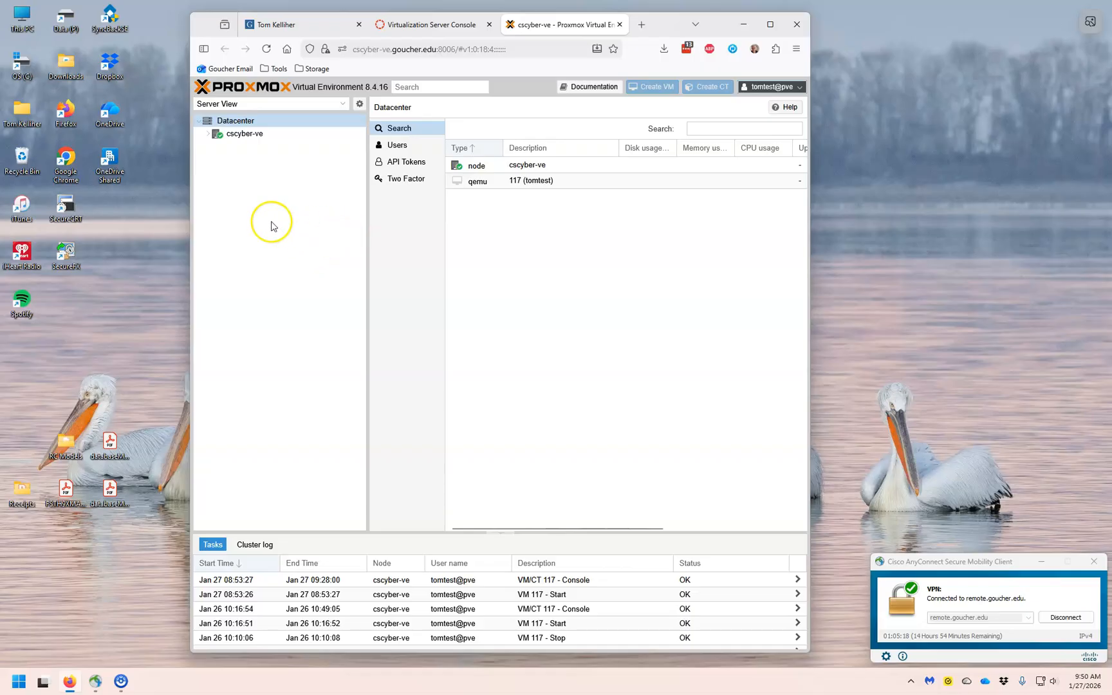
Expand node cscyber-ve, select VM 117 (tomtest) and open its console.
left_click(207, 134)
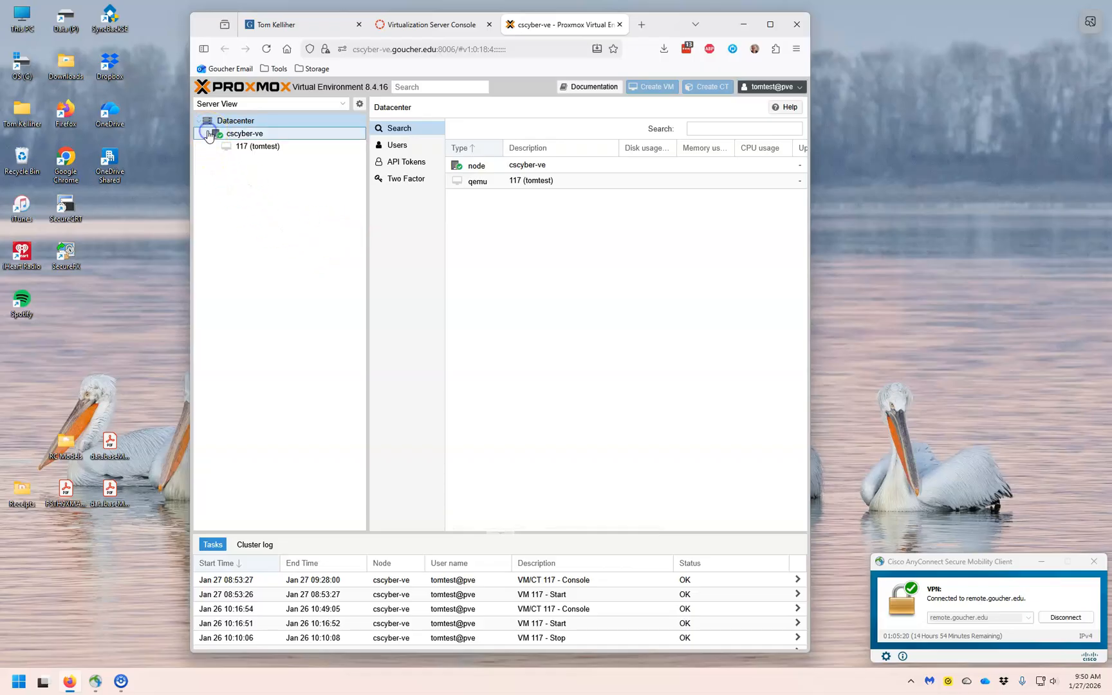
left_click(270, 149)
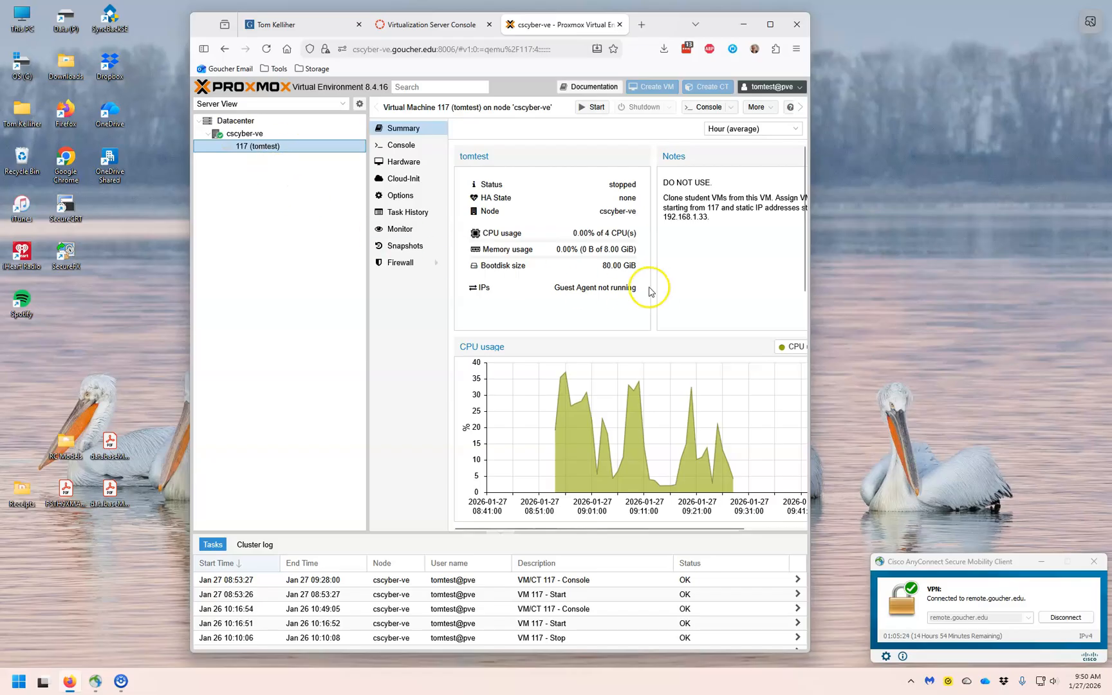
left_click(708, 108)
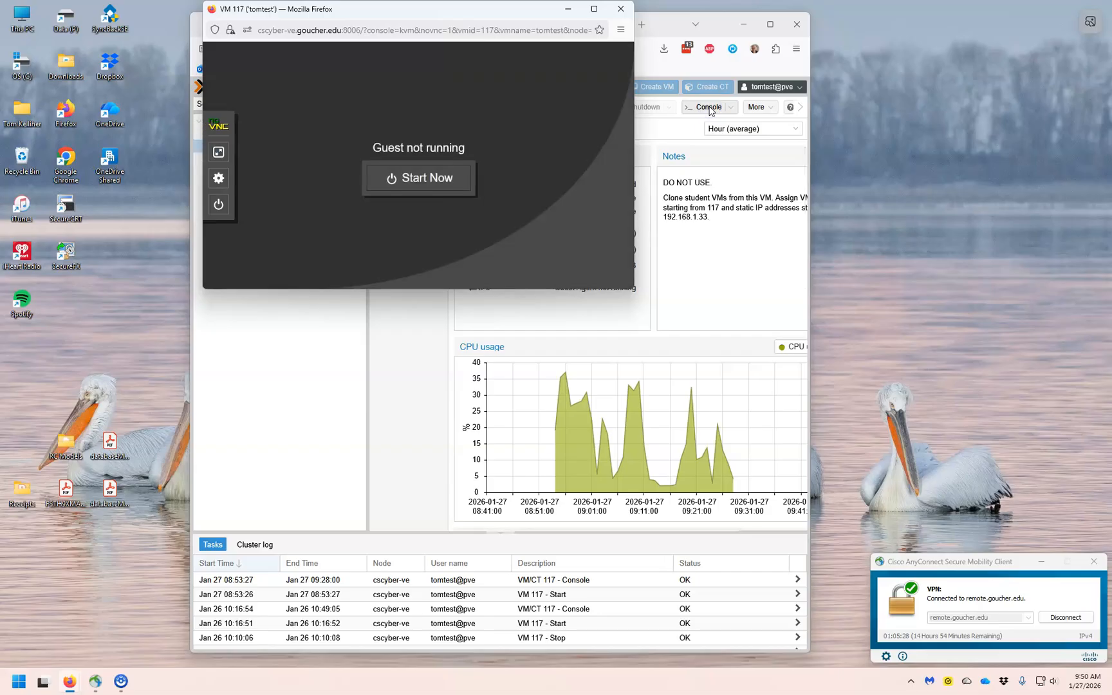
Start VM 117 from the console and skip the Ubuntu disk check with Ctrl+C.
left_click(414, 179)
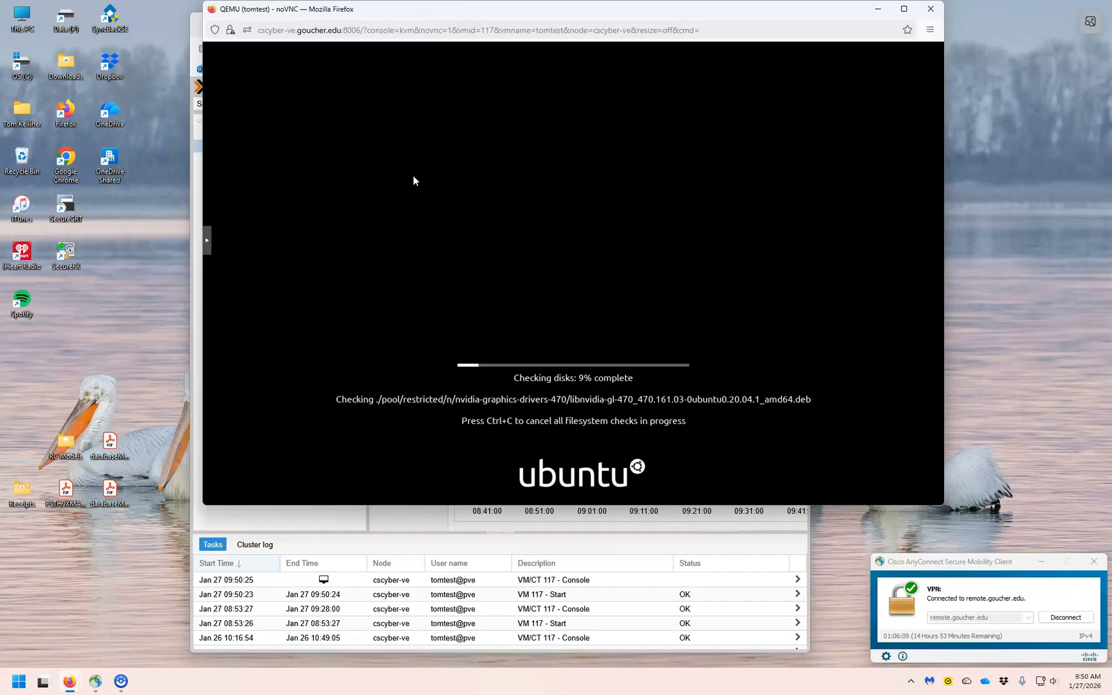
key("ctrl+c")
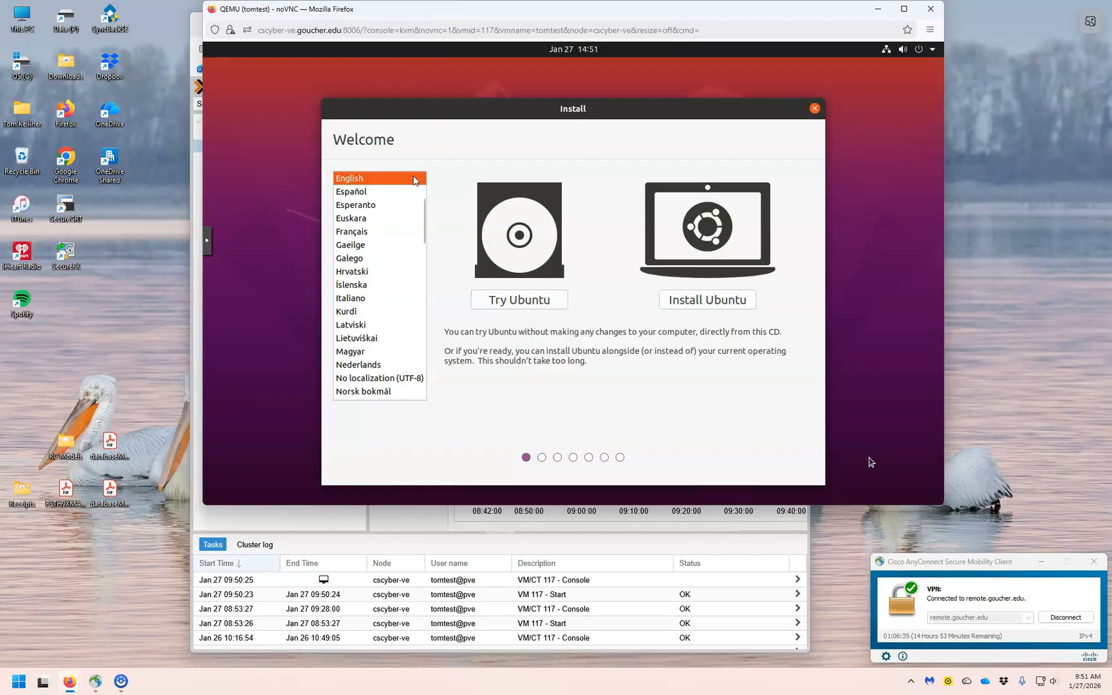
Install Ubuntu with English (US) keyboard, normal installation with updates, and Erase disk, confirming the partition changes.
left_click(700, 303)
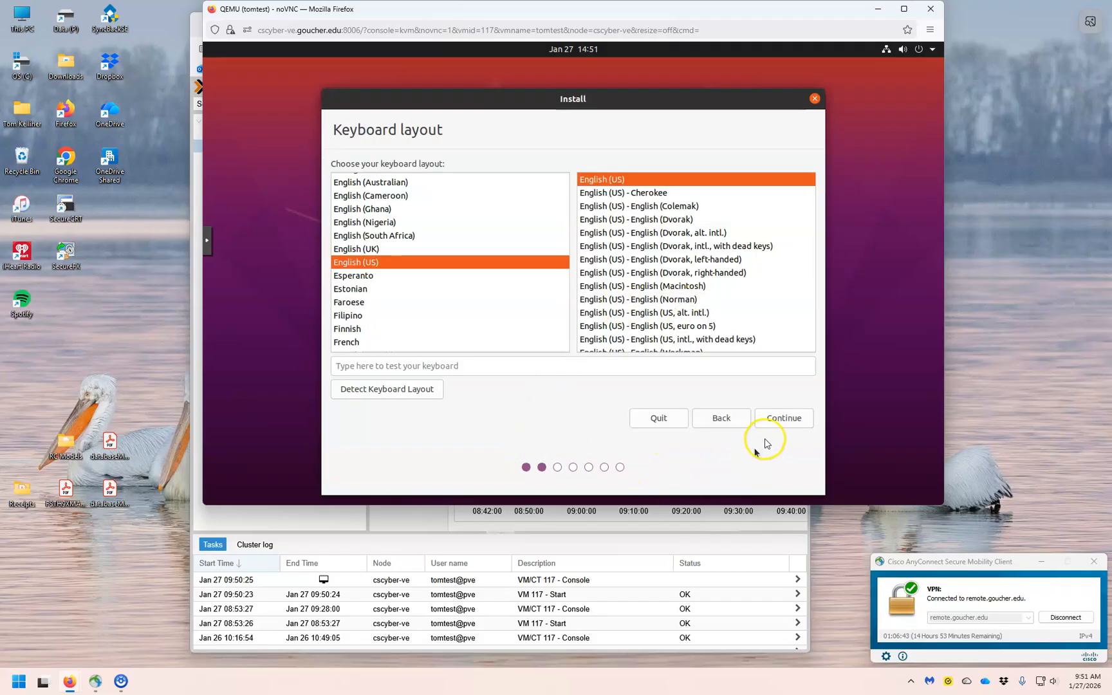
left_click(776, 419)
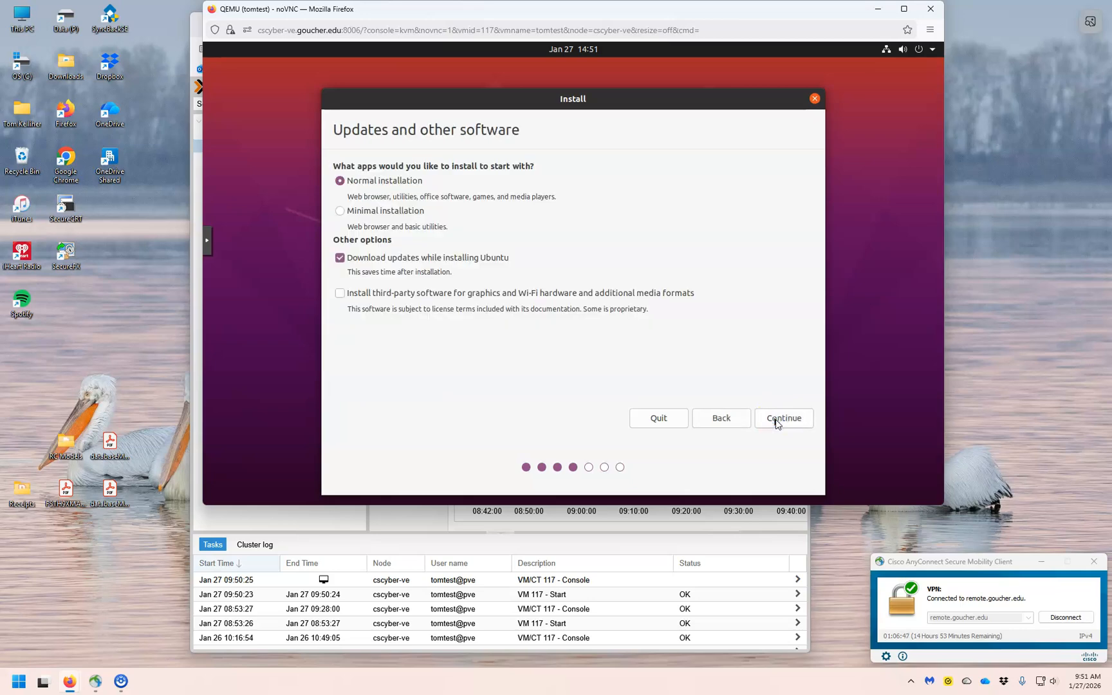
left_click(776, 420)
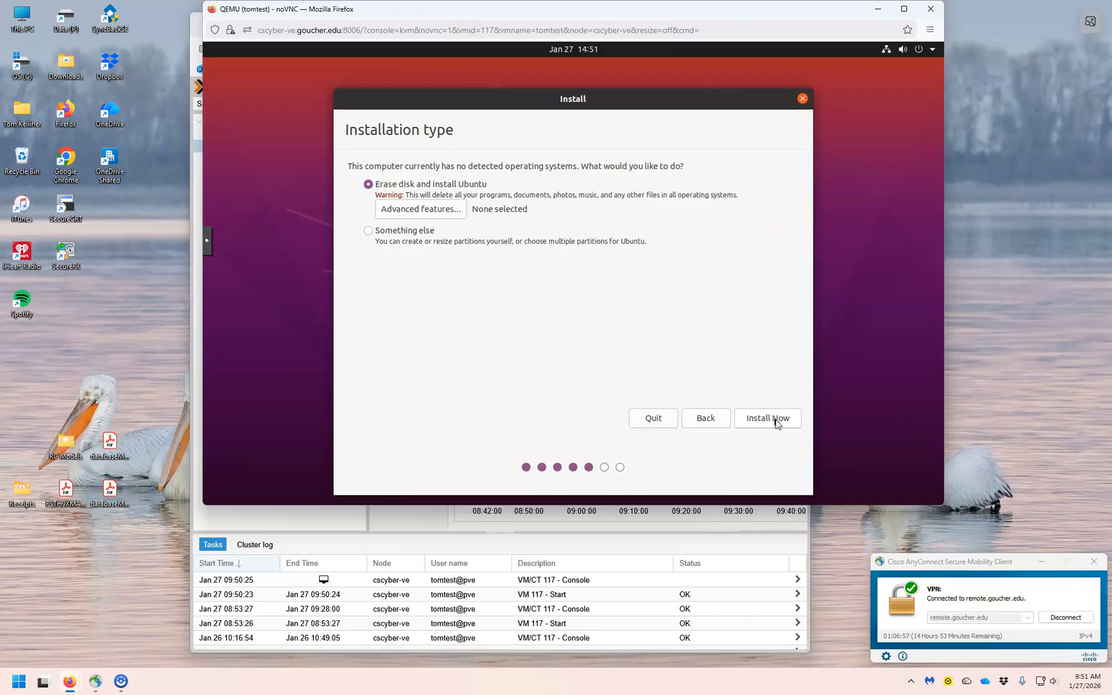
left_click(776, 423)
left_click(783, 351)
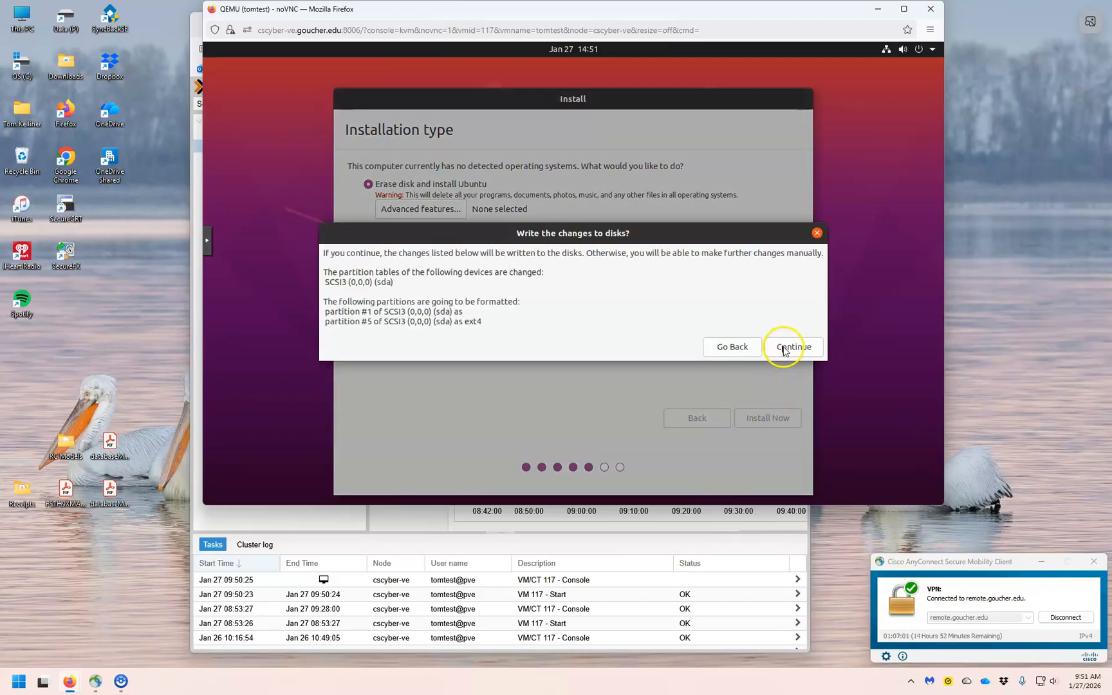
left_click(700, 391)
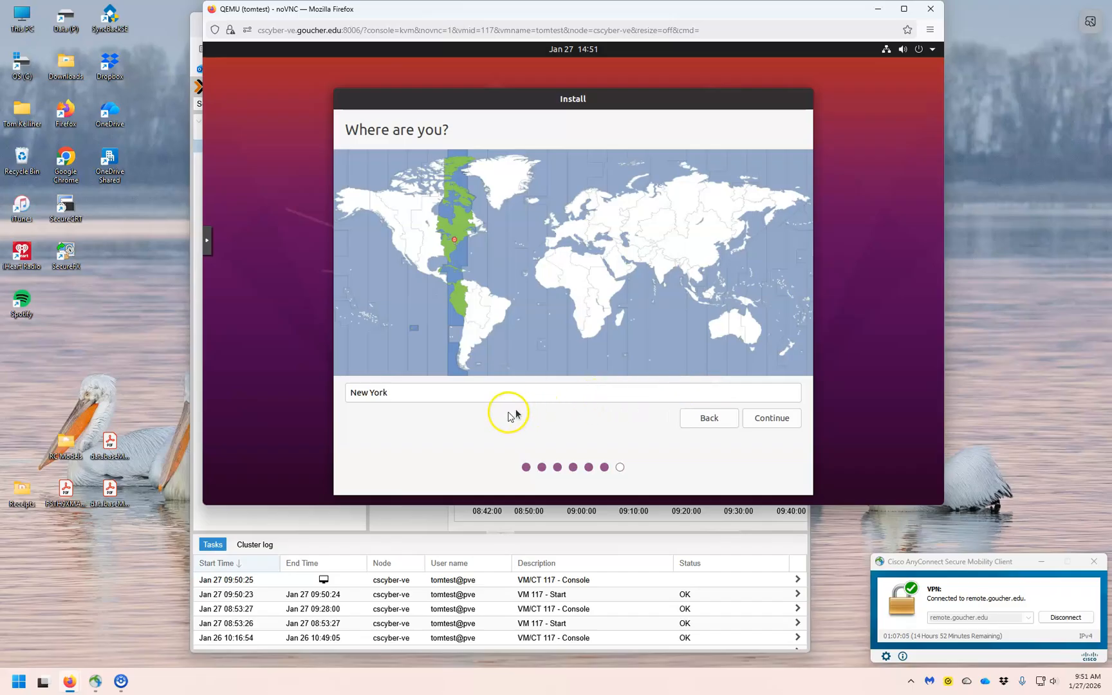
Re-enter 'new york' as the location, choose New York Time, and continue.
left_click(452, 397)
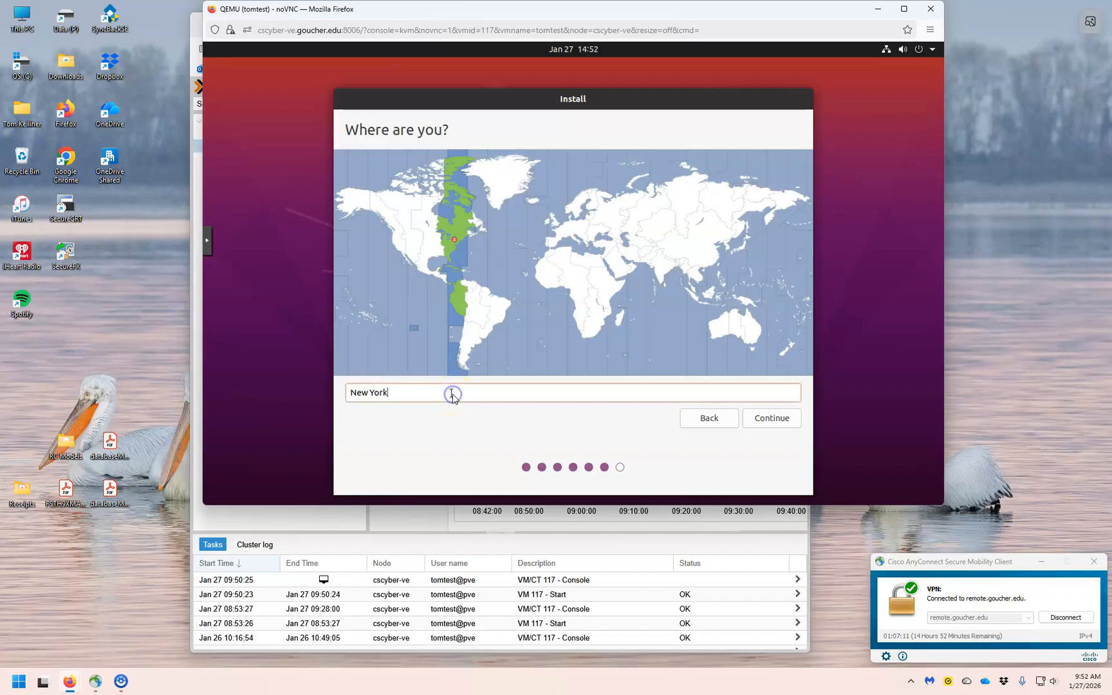
key("BackSpace")
key("BackSpace")
key("BackSpace")
key("BackSpace")
key("BackSpace")
key("BackSpace")
key("BackSpace")
key("BackSpace")
type("new y")
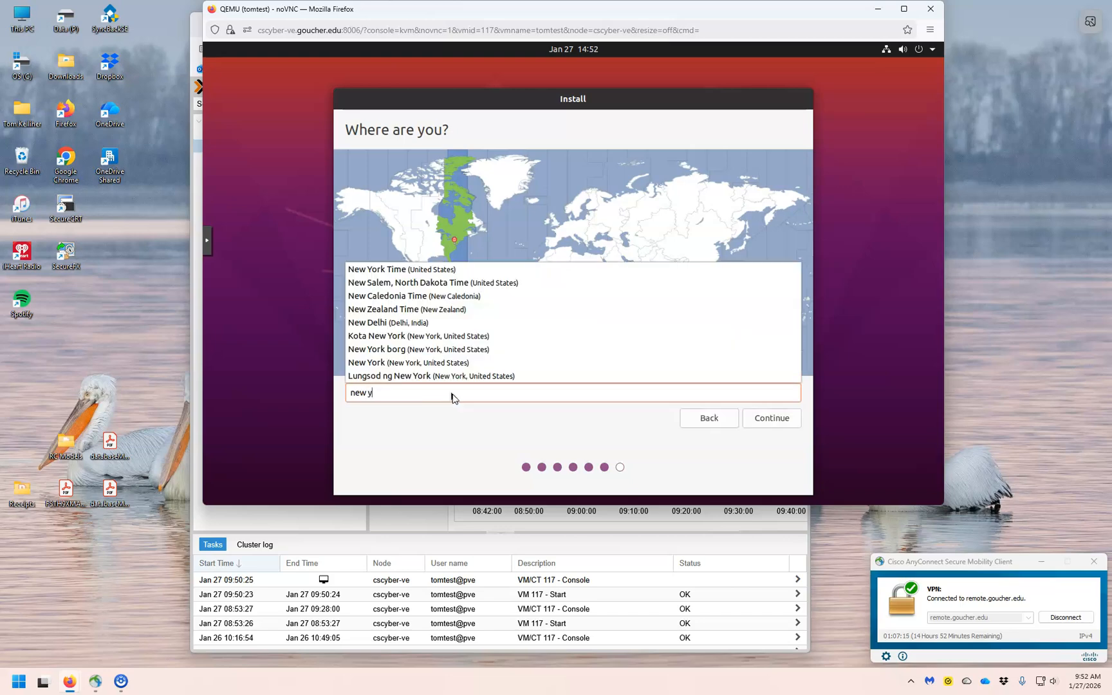
type("ork")
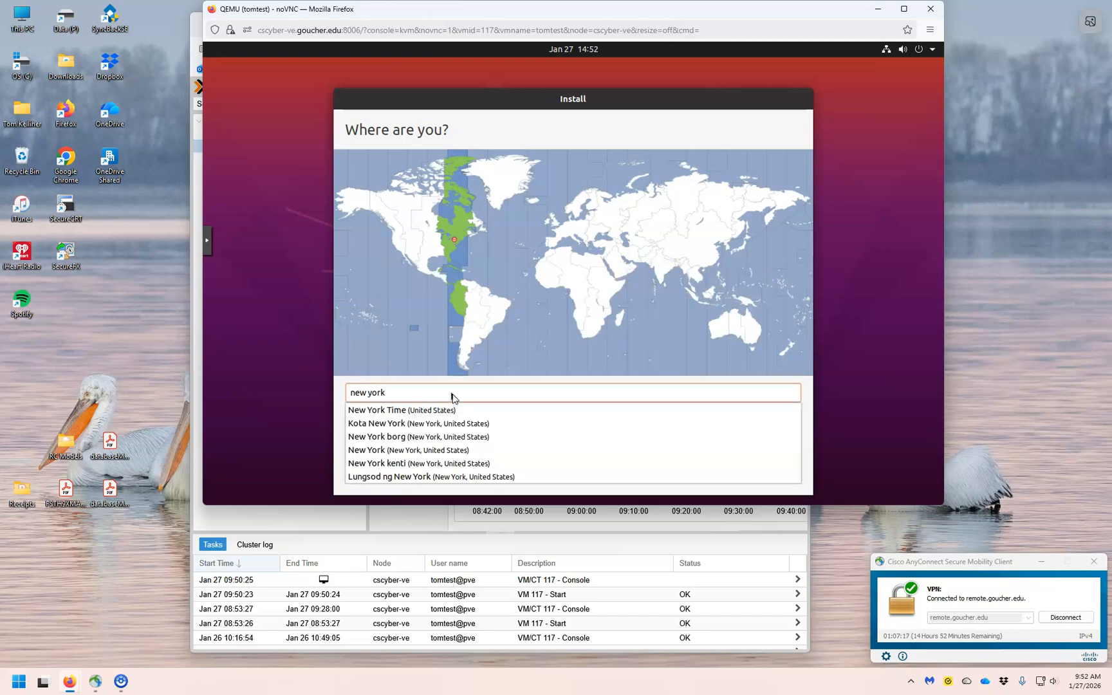
left_click(423, 412)
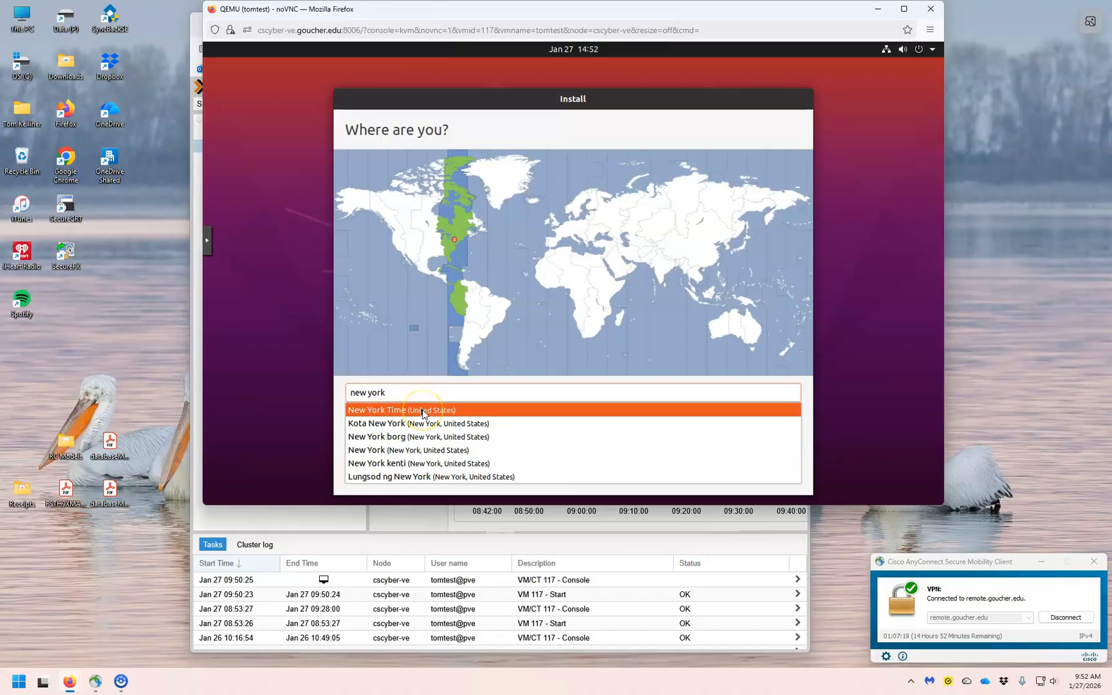
left_click(423, 412)
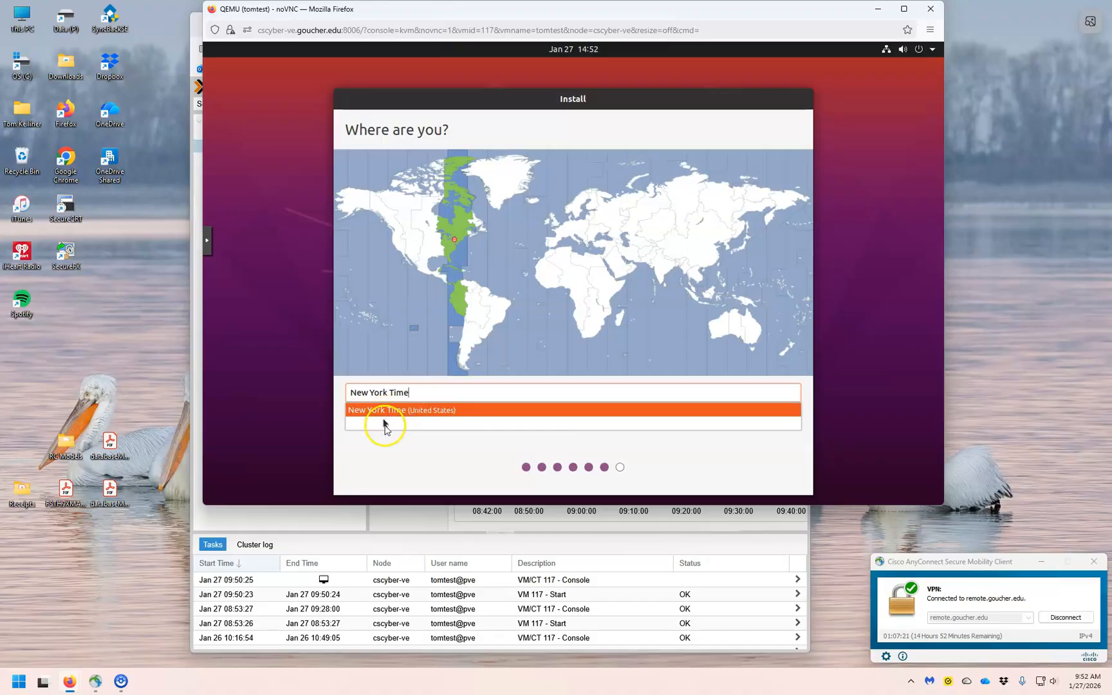
left_click(387, 462)
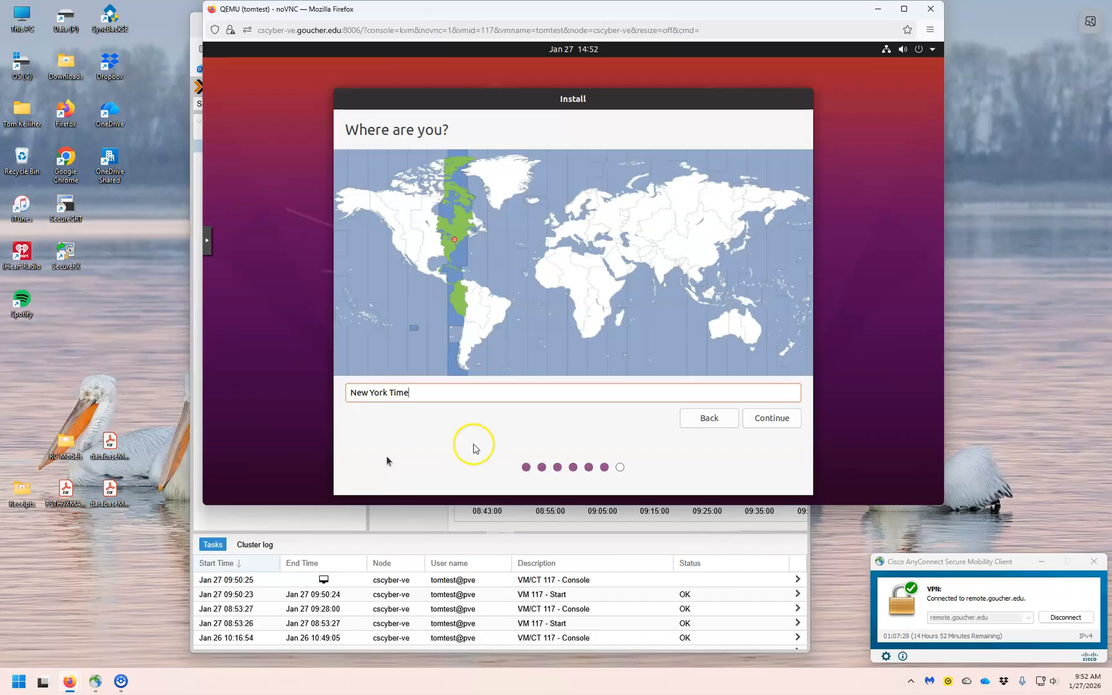
left_click(775, 423)
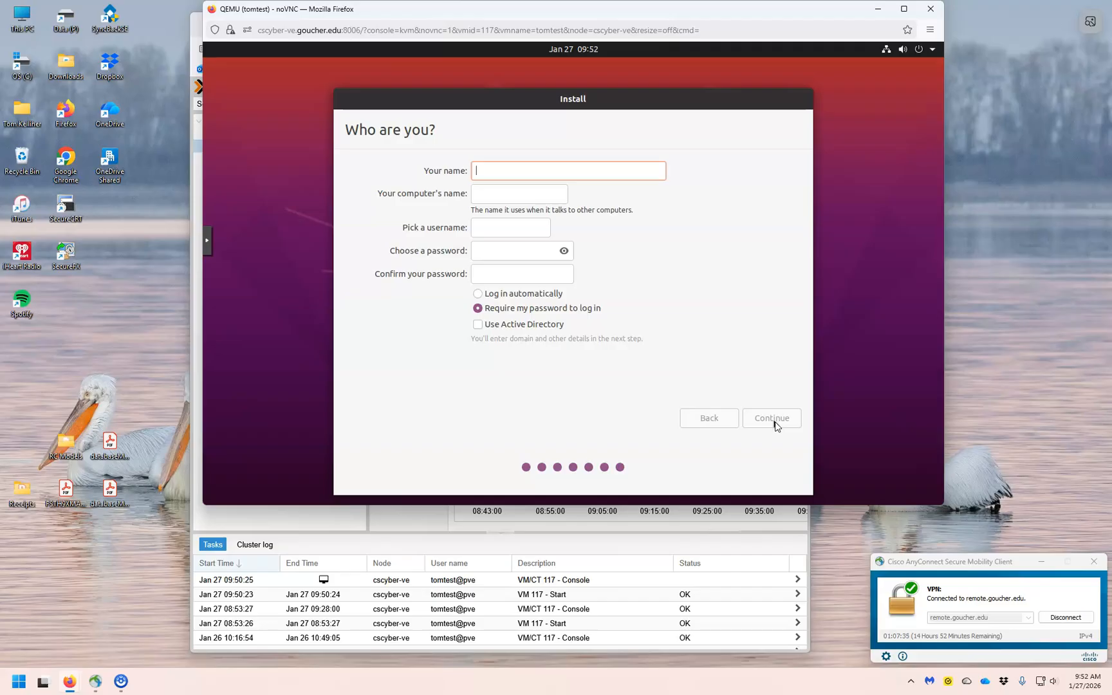
Enter the user's full name, keep the suggested computer name, set a custom username, and enter and confirm the password.
type("Tom ")
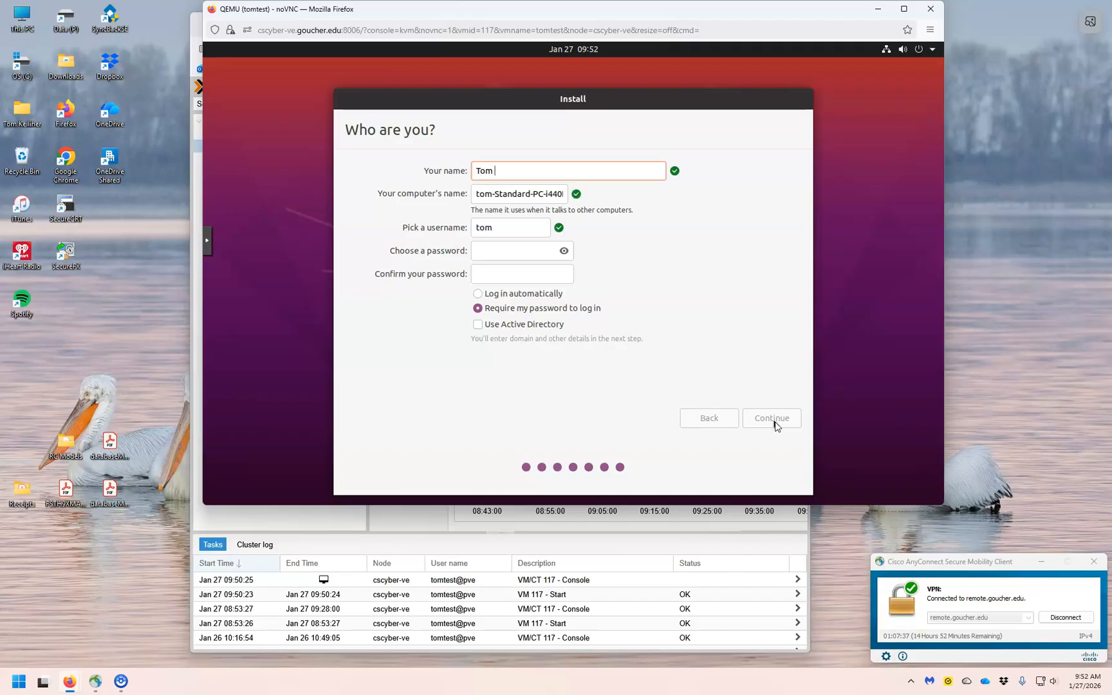
type("Kelliher")
key("Tab")
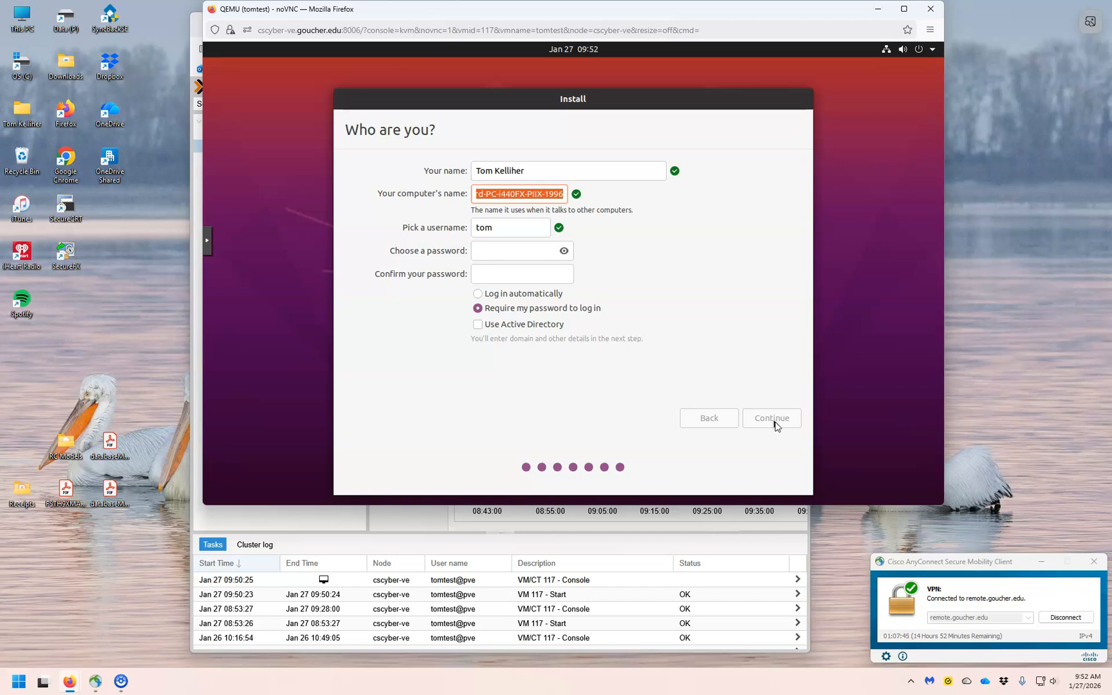
key("Tab")
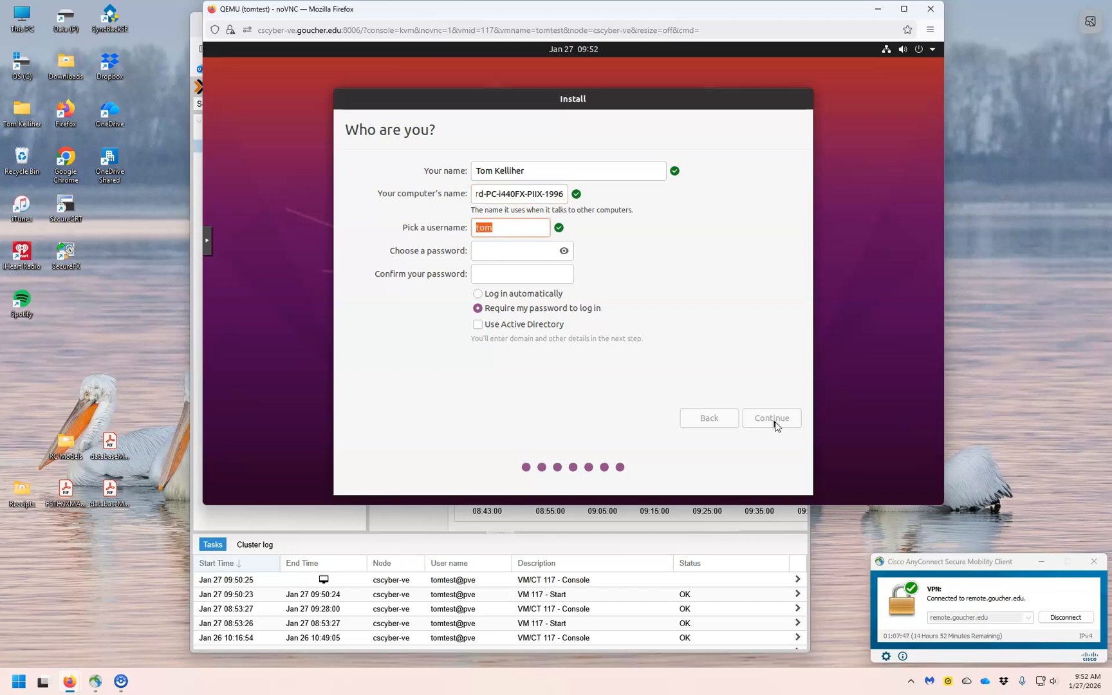
type("t")
type("test")
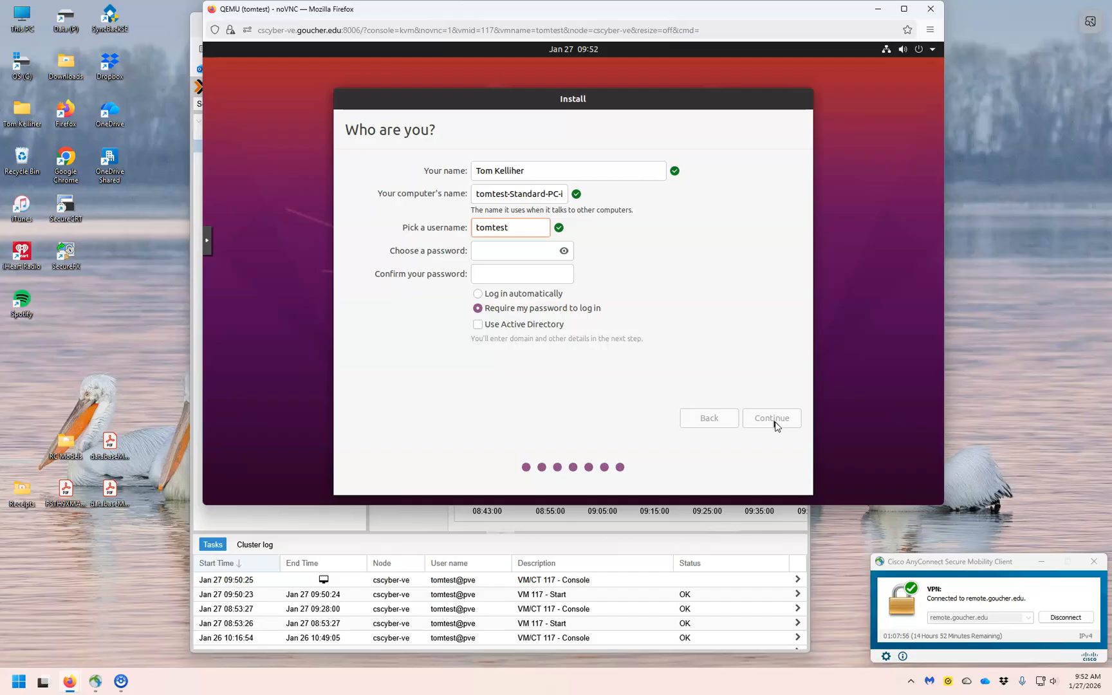
key("Tab")
type("************")
key("Tab")
type("************")
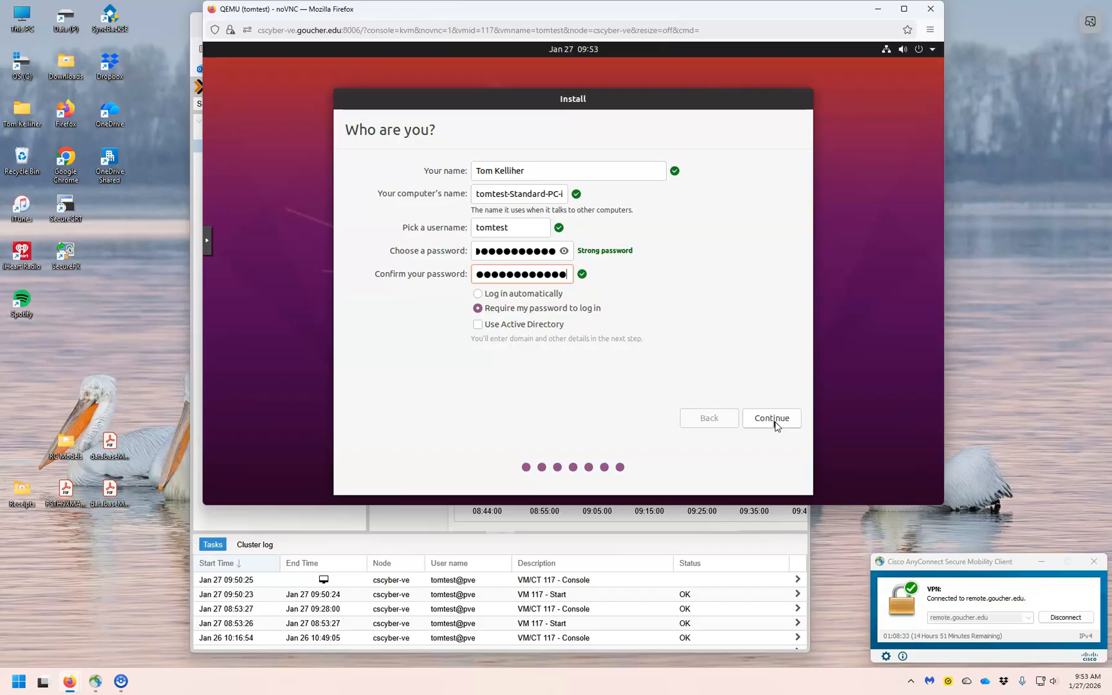
Begin the Ubuntu installation with these account details and choose Restart Now when it completes.
left_click(774, 419)
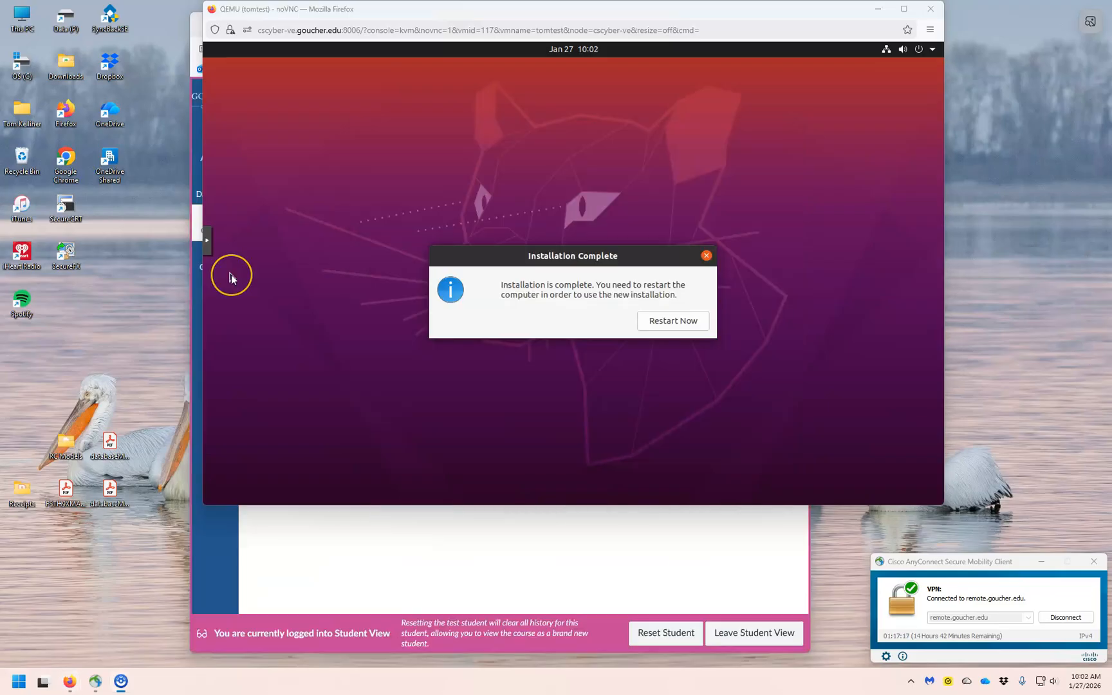
left_click(666, 329)
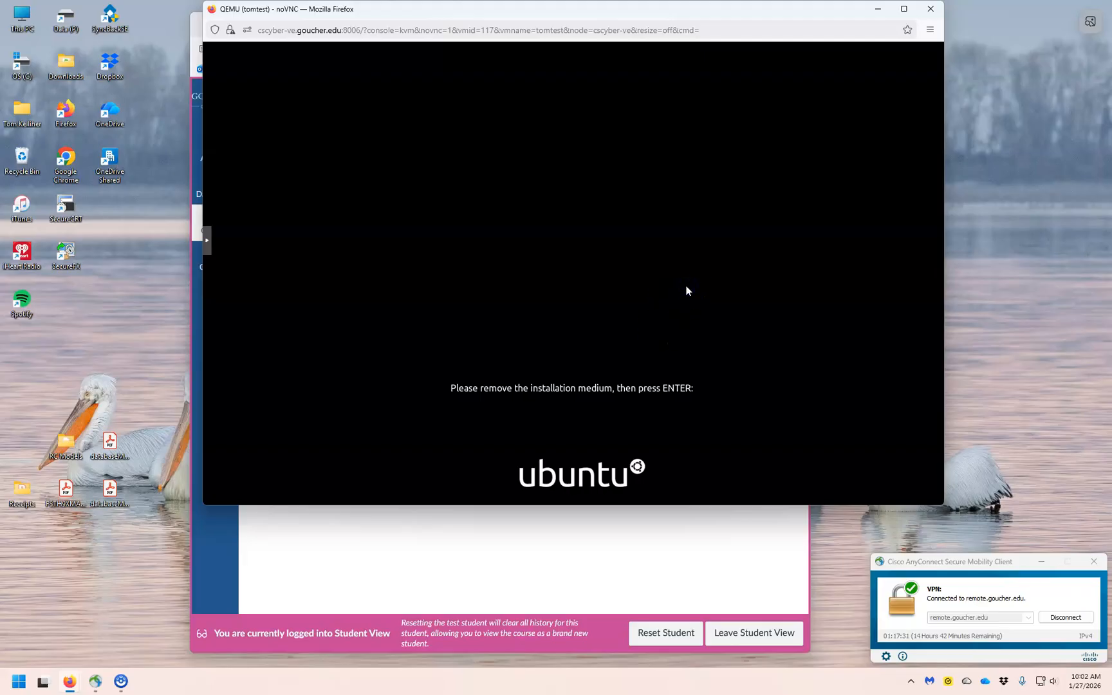
Confirm the remove-installation-medium prompt with Enter so the VM reboots.
key("Return")
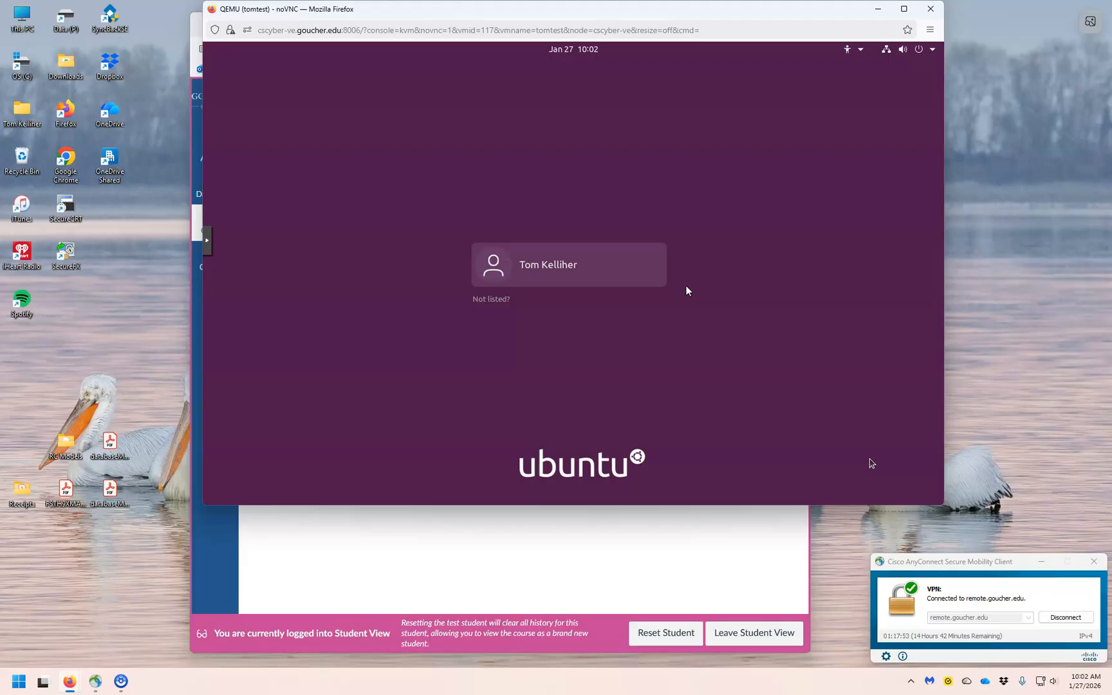
Select the user account on the login screen and sign in with its password.
key("Return")
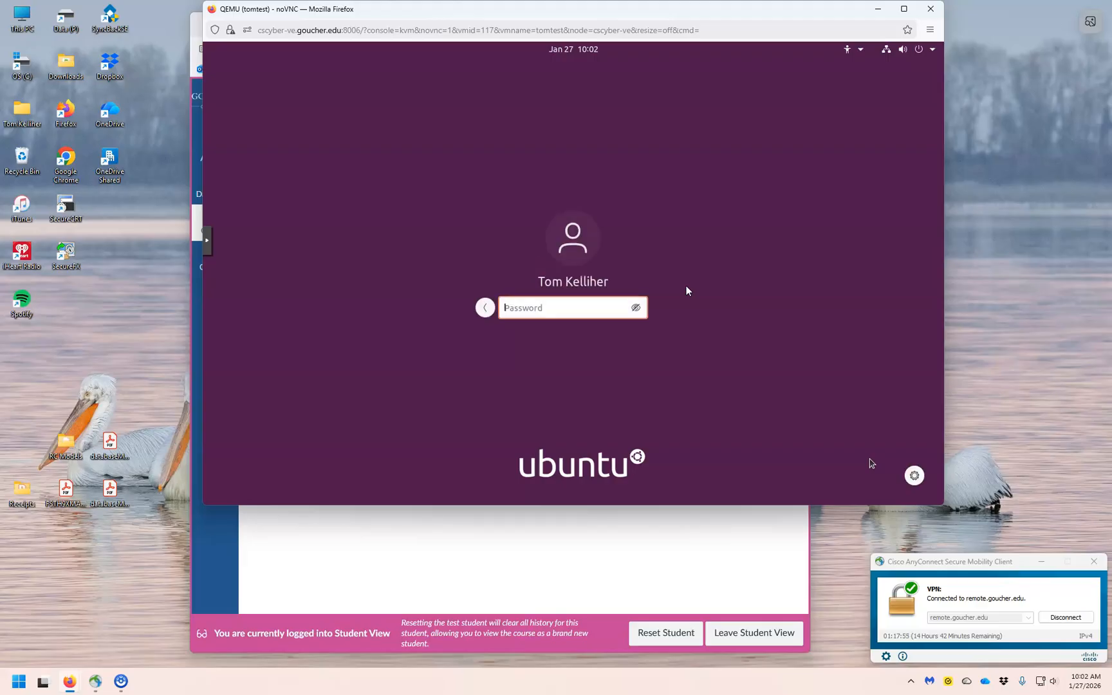
type("************")
key("Return")
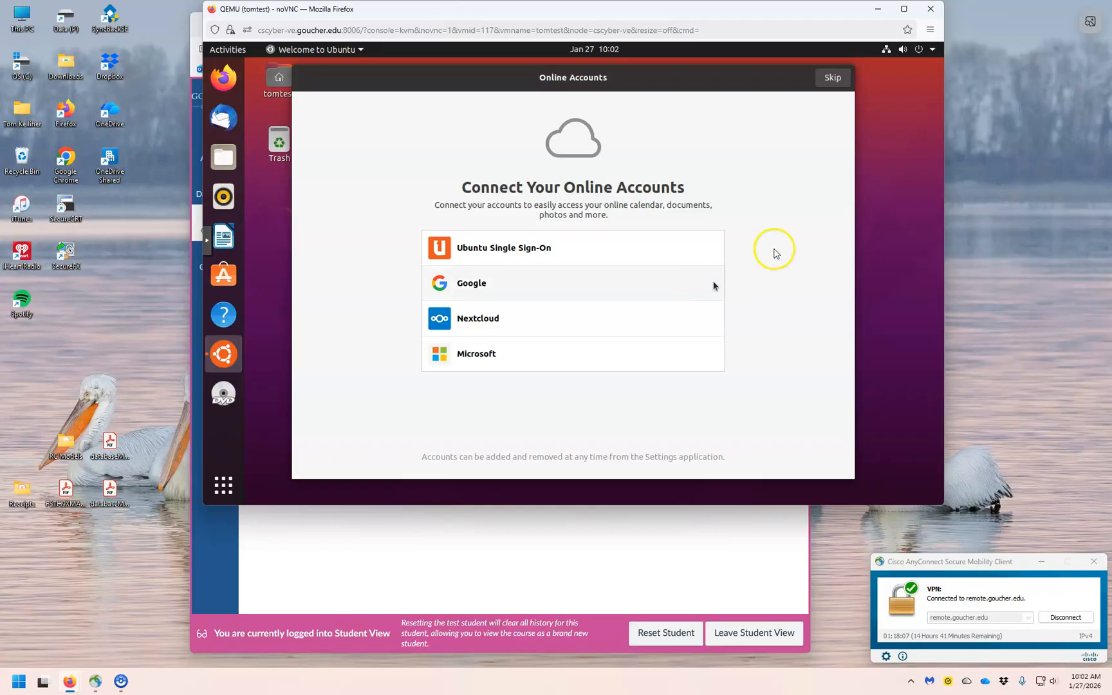
Skip online accounts and Livepatch, choose 'No, don't send system info', turn on Location Services, and finish.
left_click(832, 77)
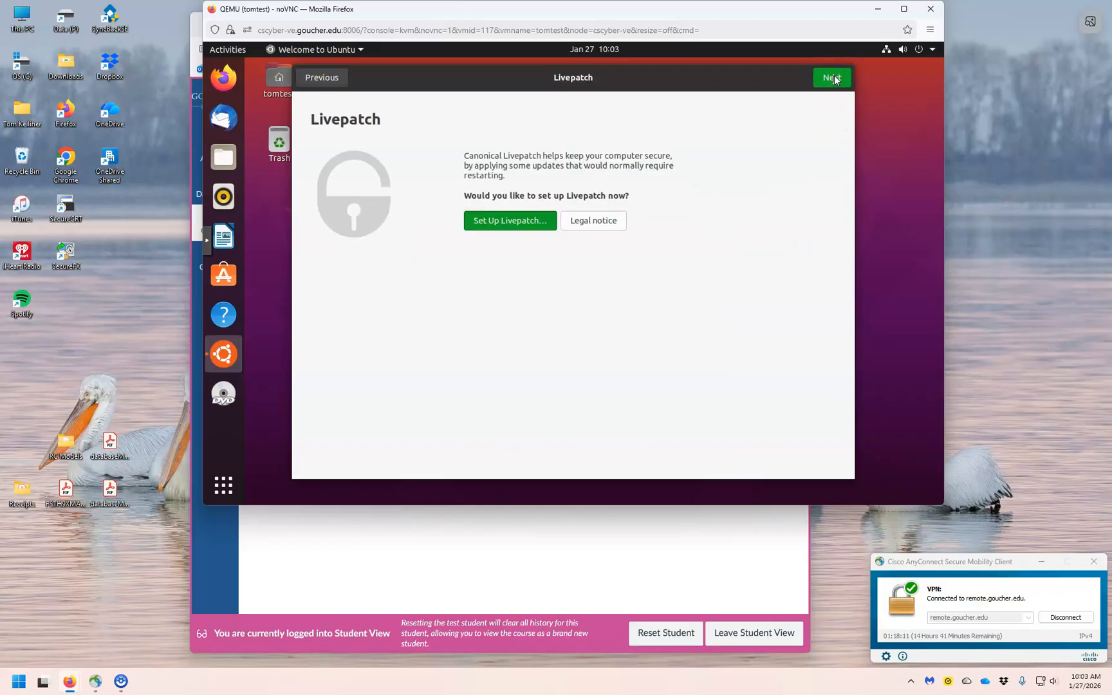
left_click(832, 77)
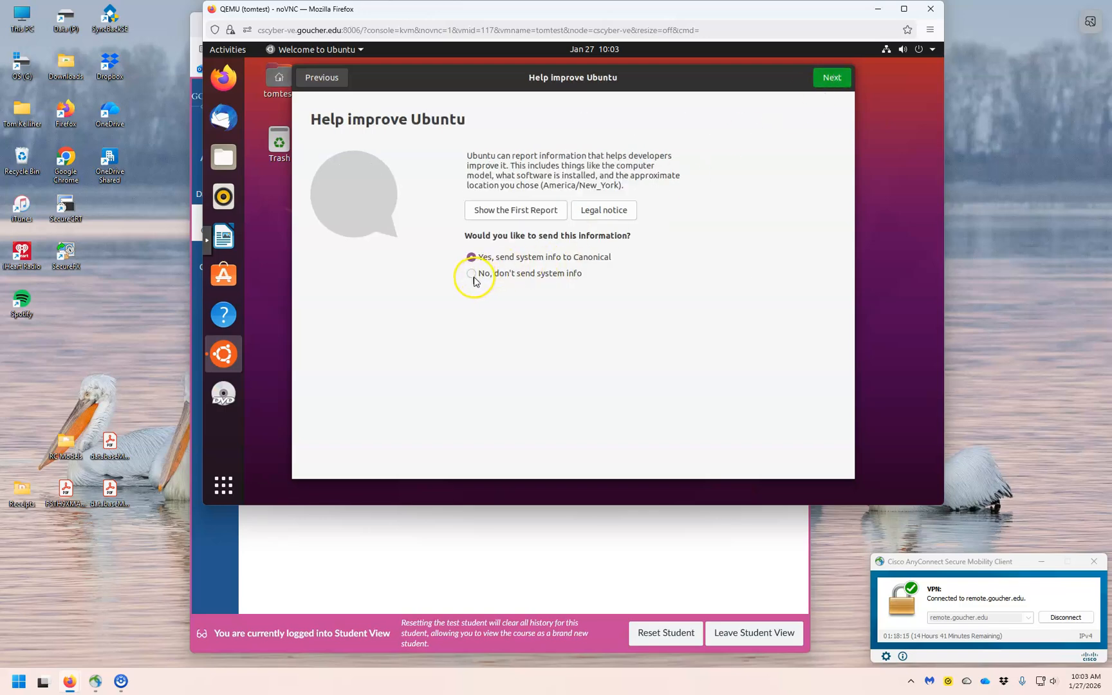
left_click(472, 275)
left_click(833, 80)
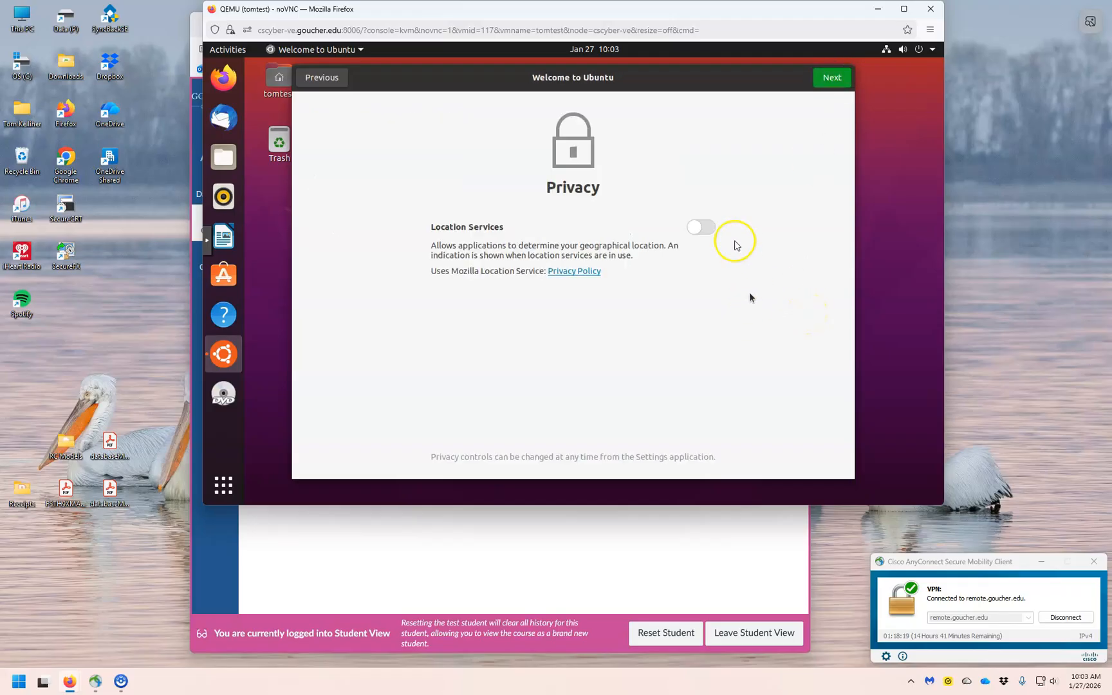
left_click(703, 227)
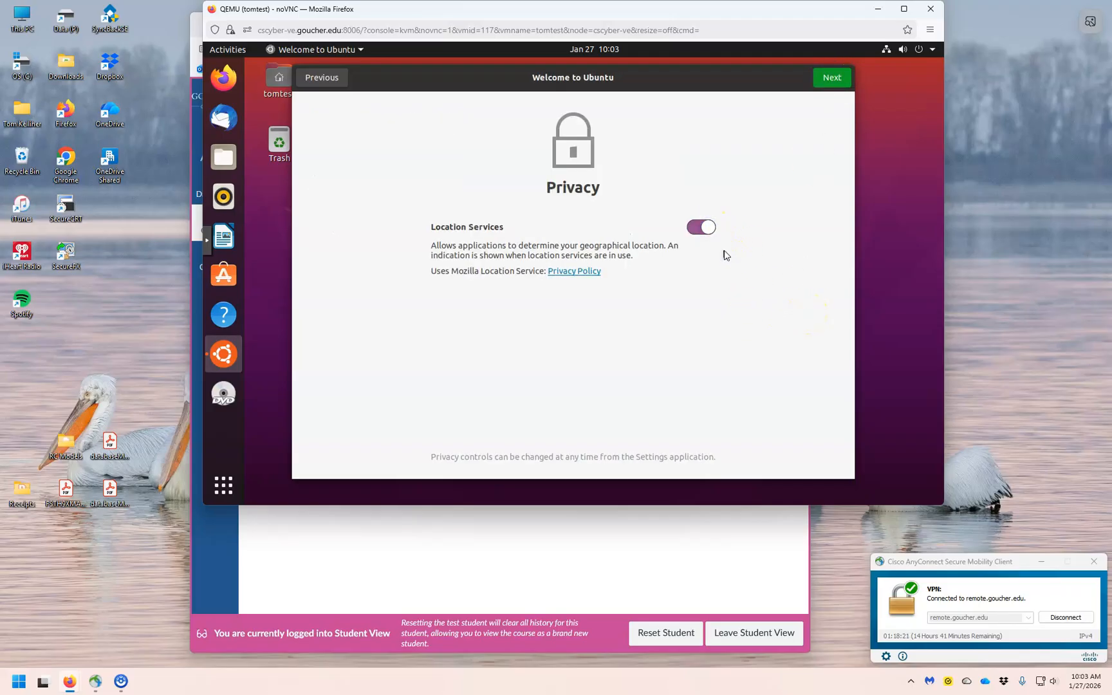
left_click(830, 78)
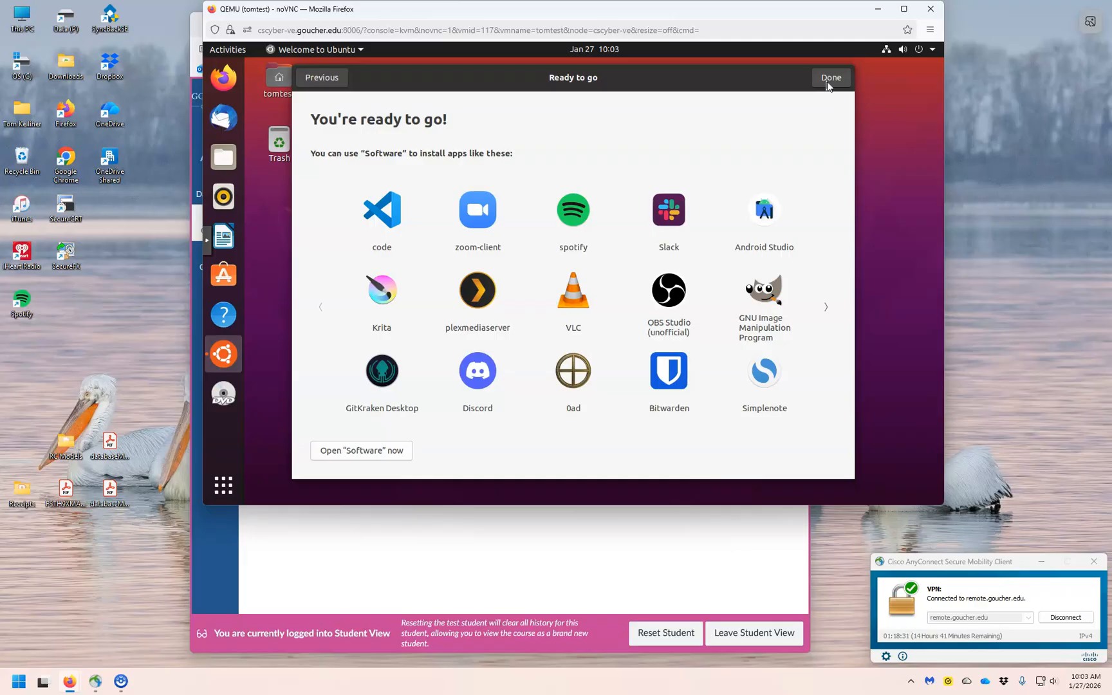
left_click(828, 84)
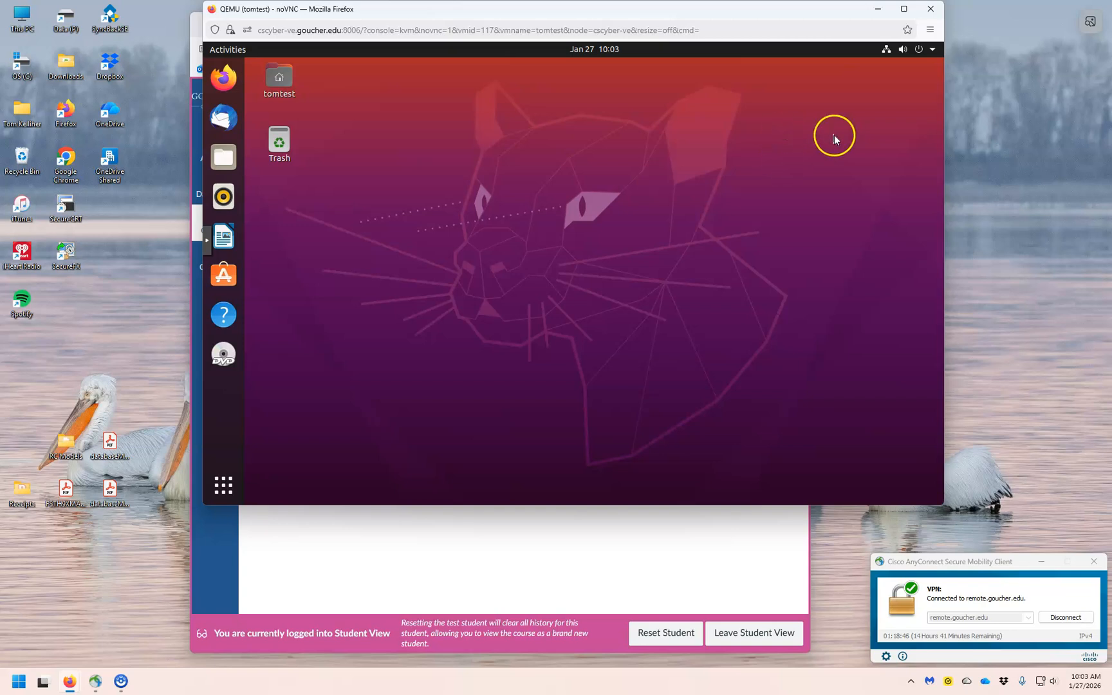
Open the Wired connection's settings from the system menu and decline the Ubuntu 22.04.5 LTS upgrade.
left_click(886, 52)
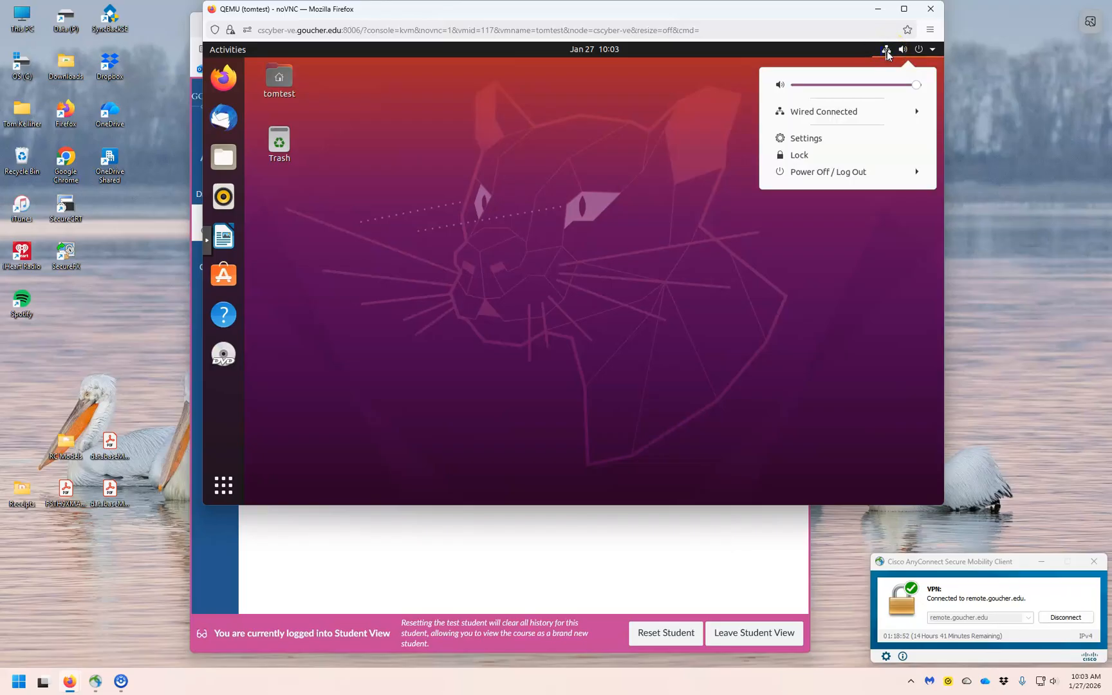
left_click(838, 114)
left_click(831, 146)
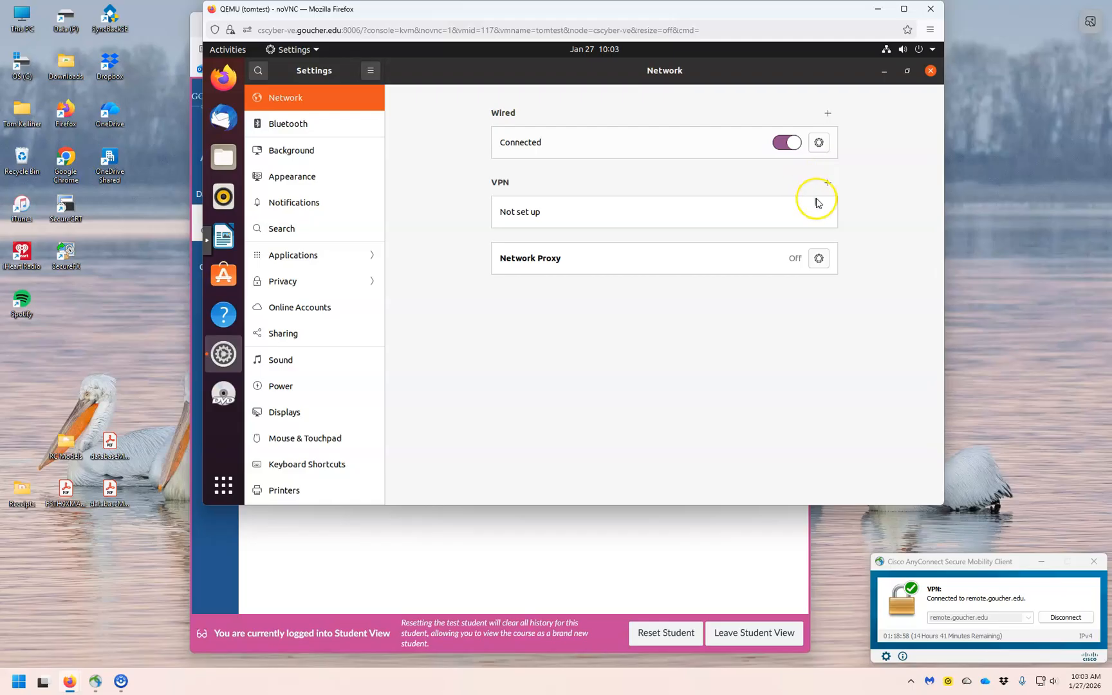
left_click(818, 143)
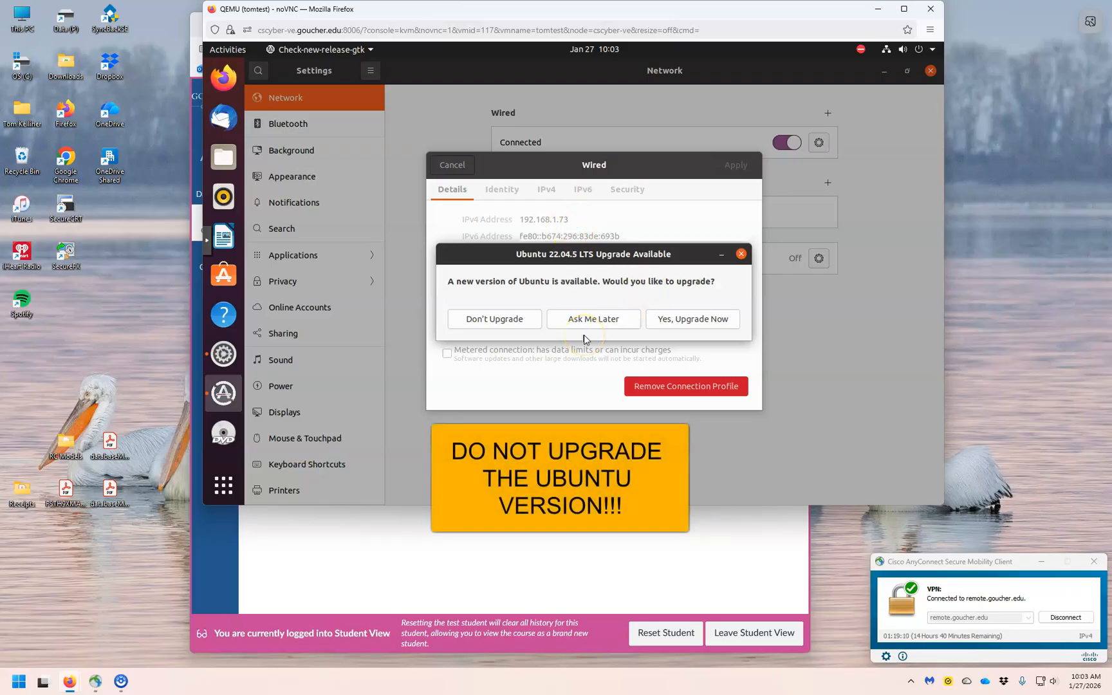
left_click(494, 322)
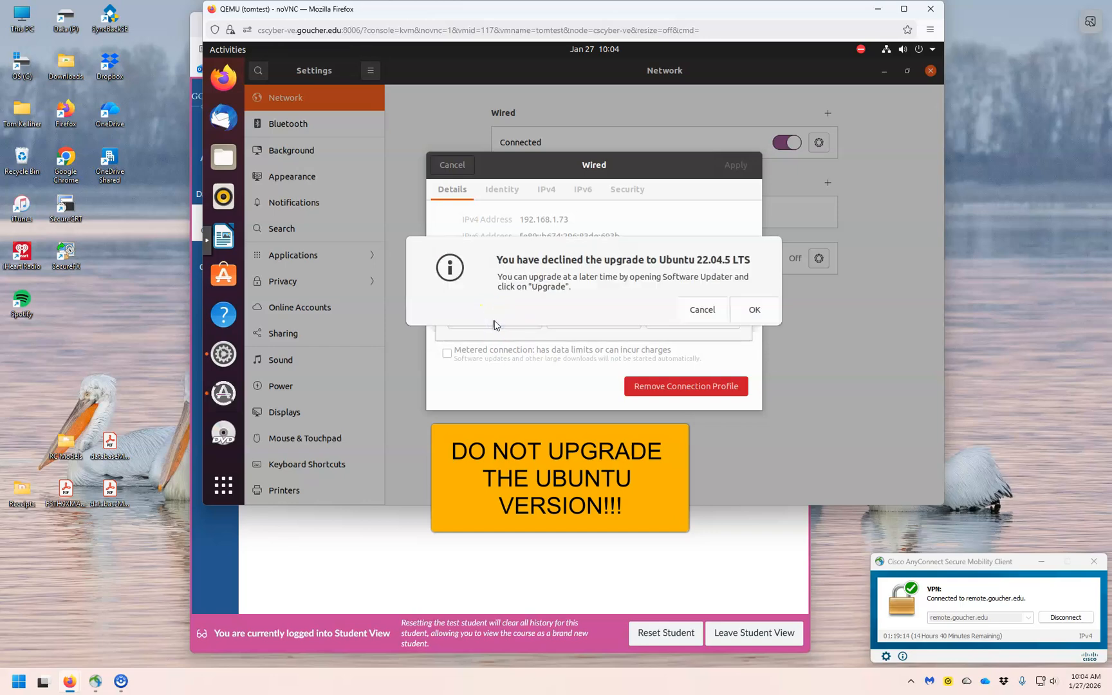
left_click(752, 310)
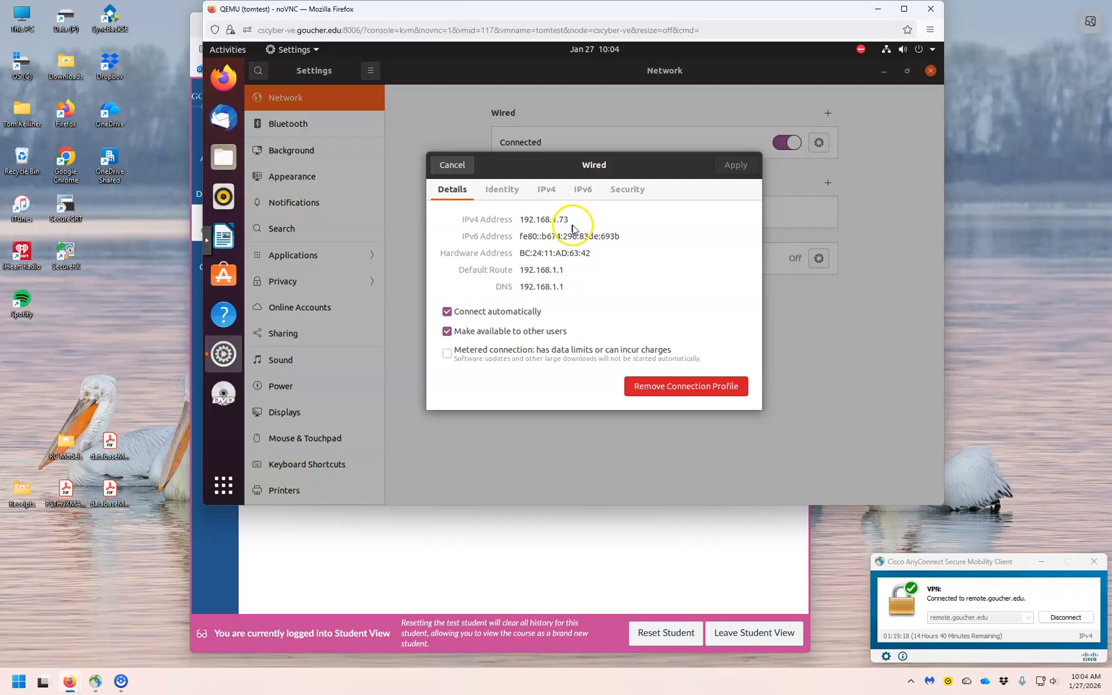
Switch IPv4 to Manual with address 192.168.1.33 and netmask 255.255.255.0.
left_click(545, 191)
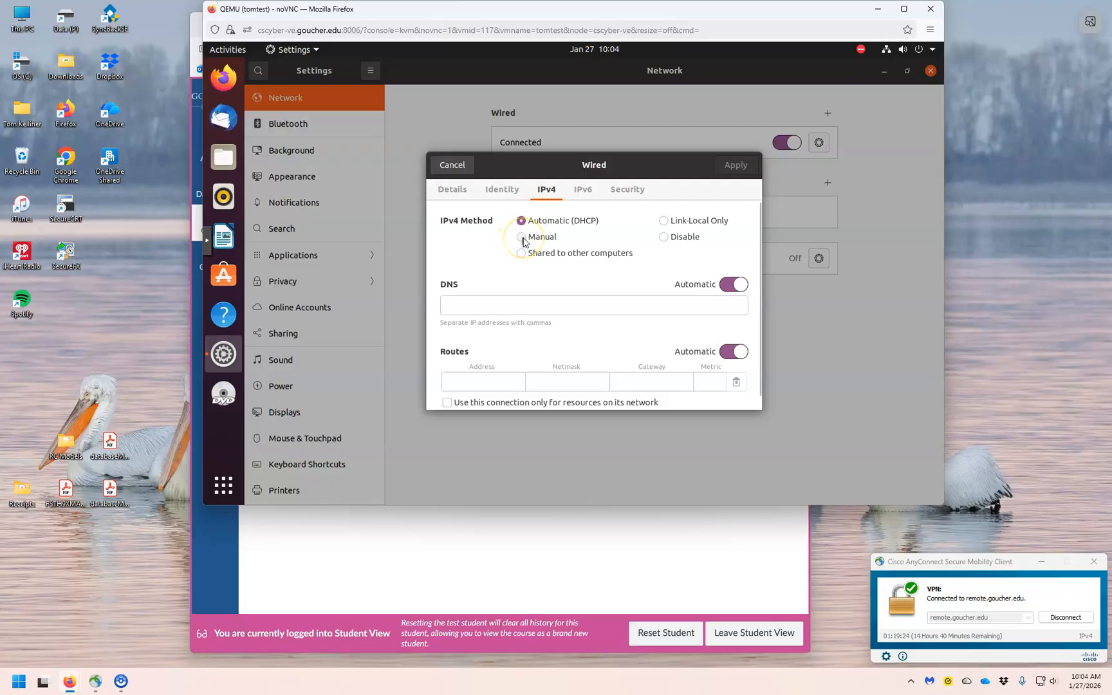
left_click(523, 238)
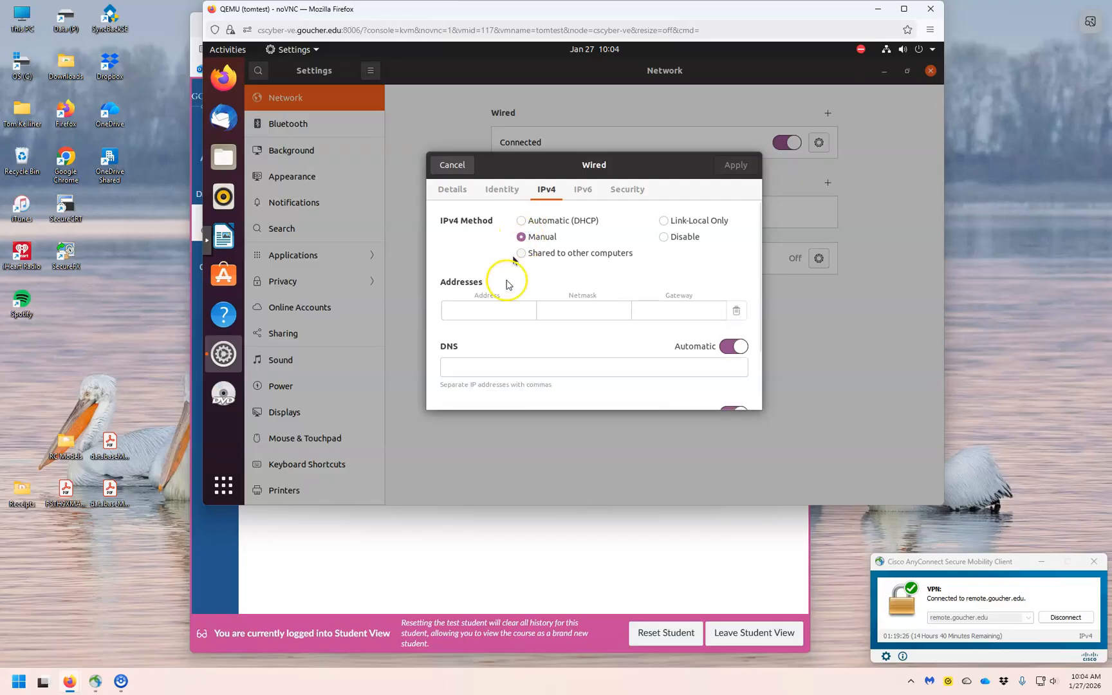
left_click(496, 311)
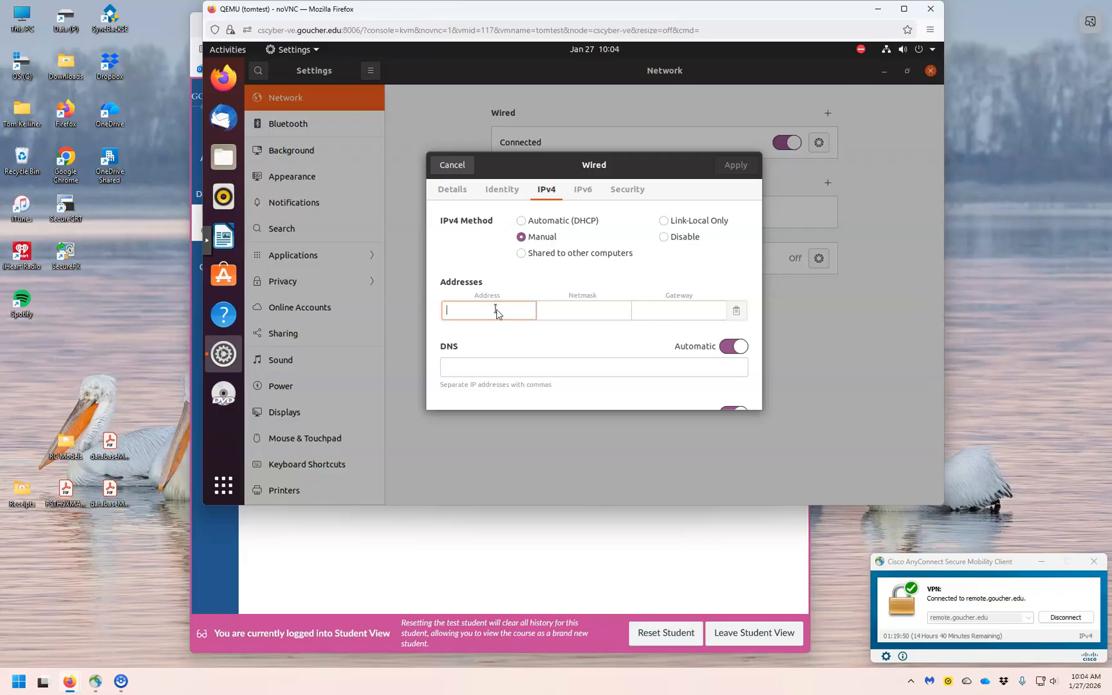
type("192.168.1.33")
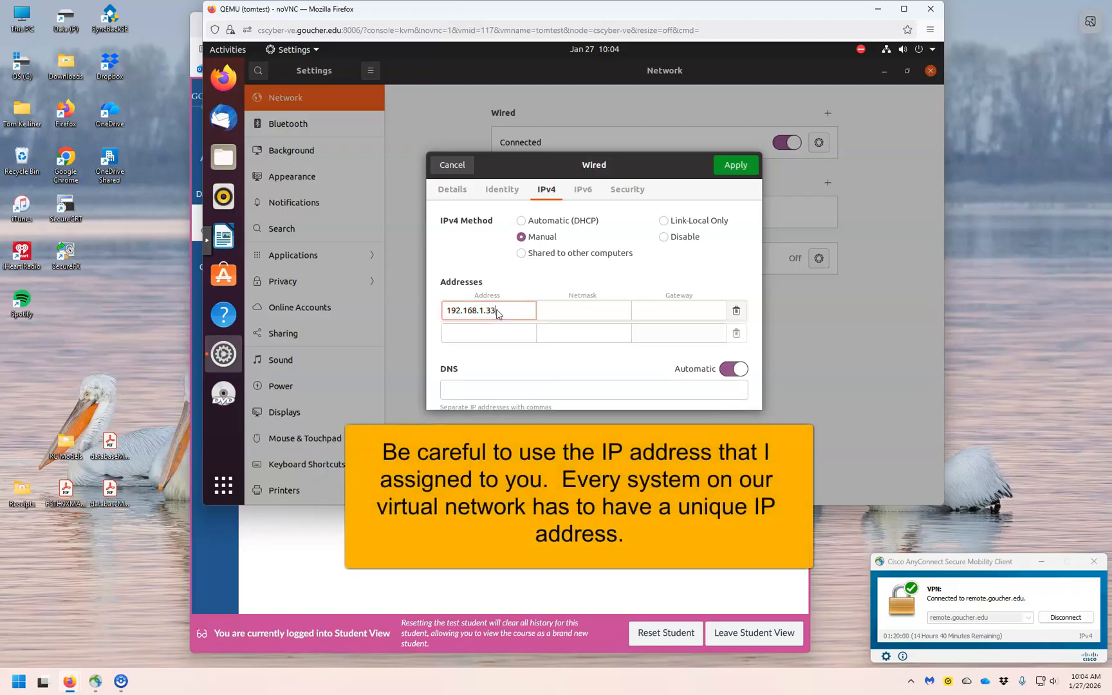
left_click(562, 311)
left_click(563, 309)
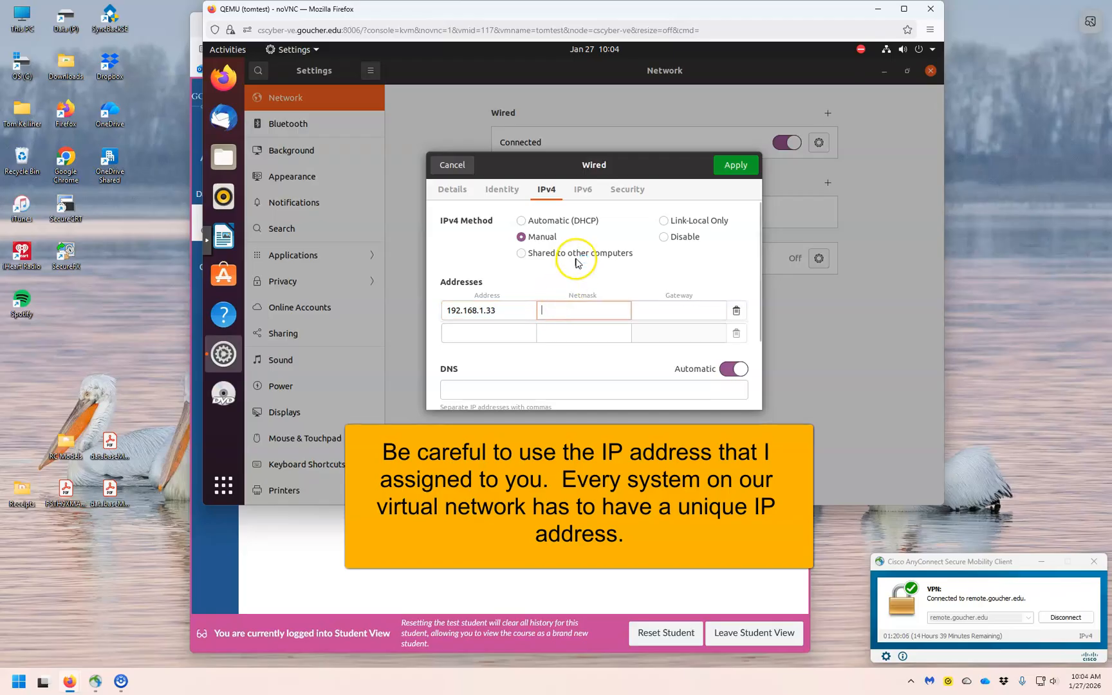
type("255.")
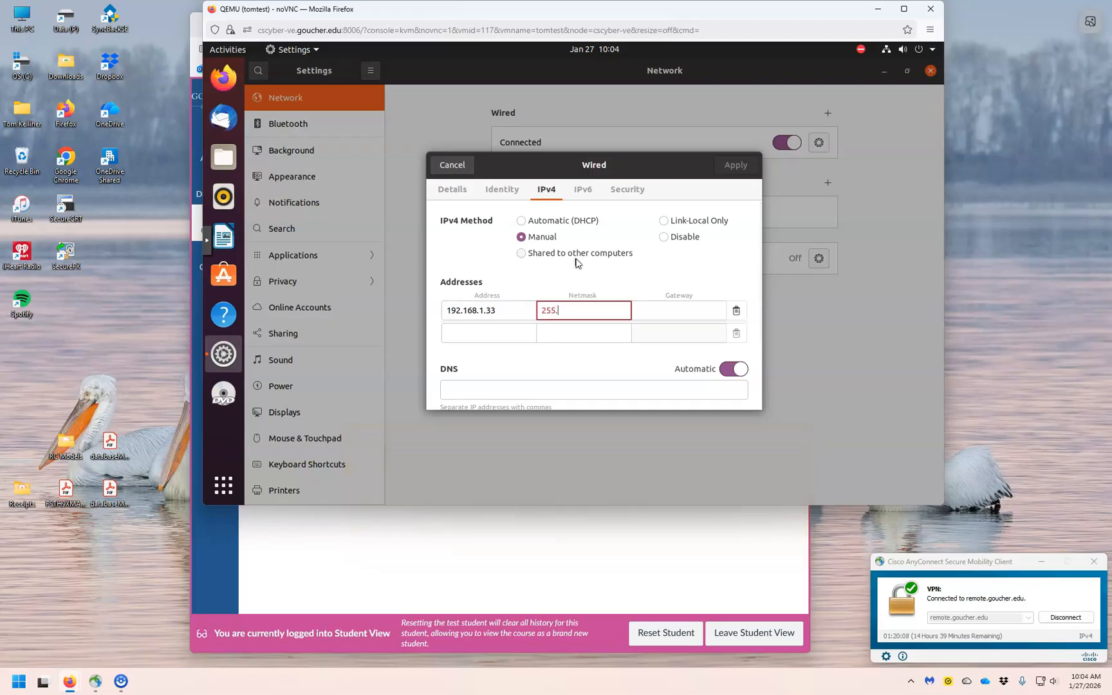
type("255.255.0")
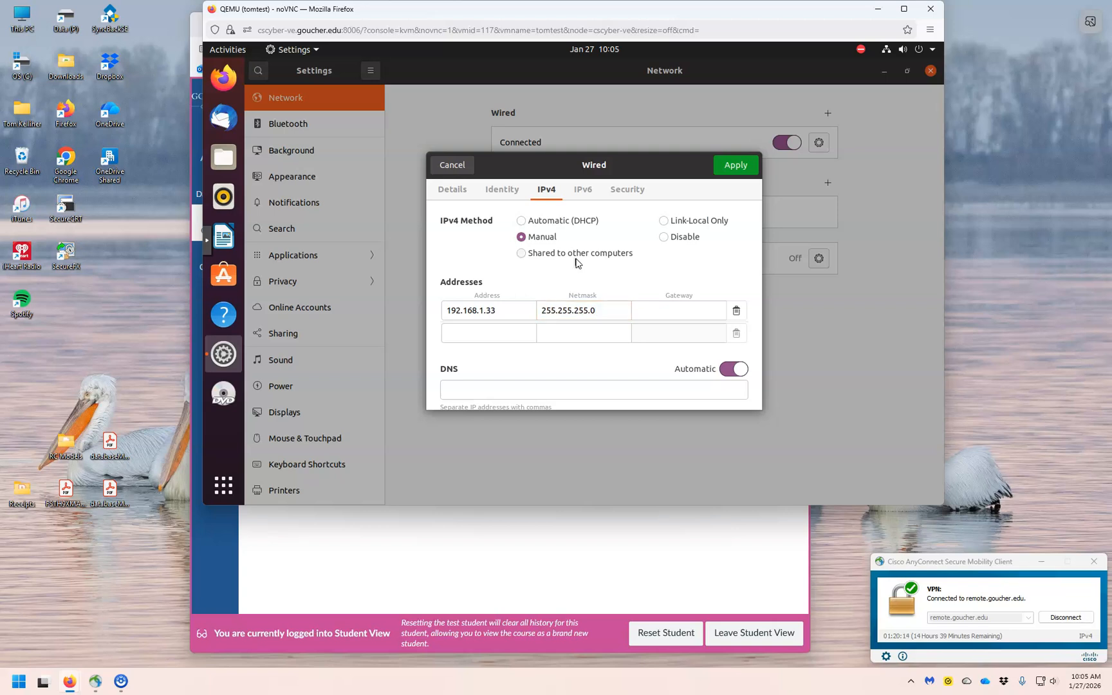
Set gateway and DNS to 192.168.1.1, turn automatic DNS off, and apply.
left_click(650, 309)
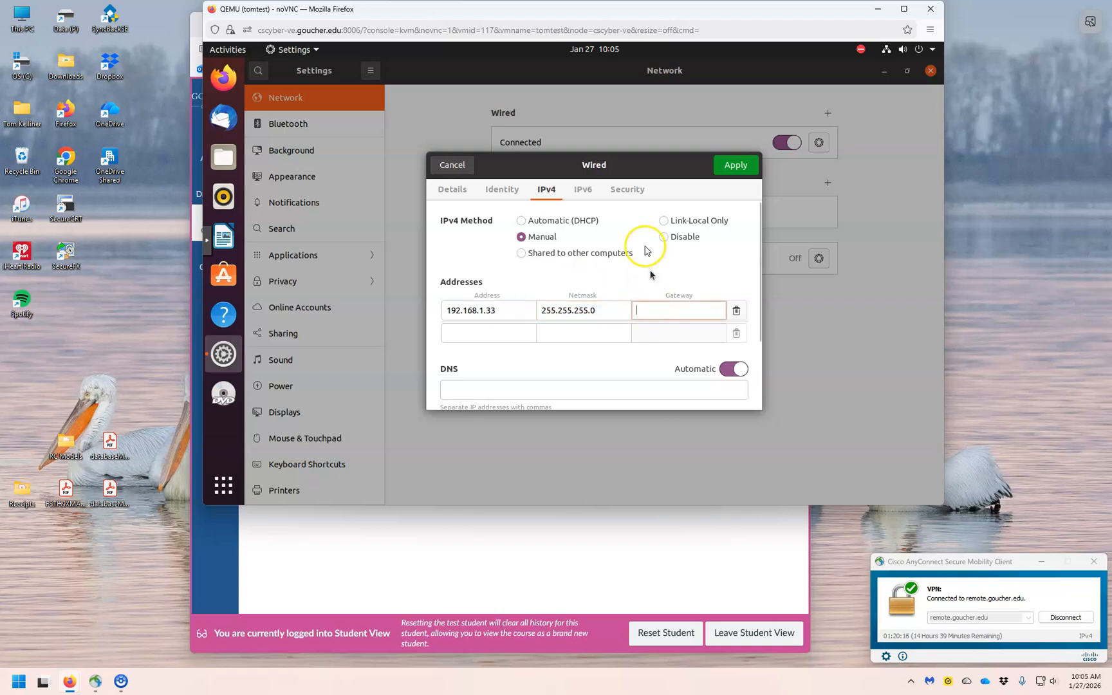
type("192.168.1.1")
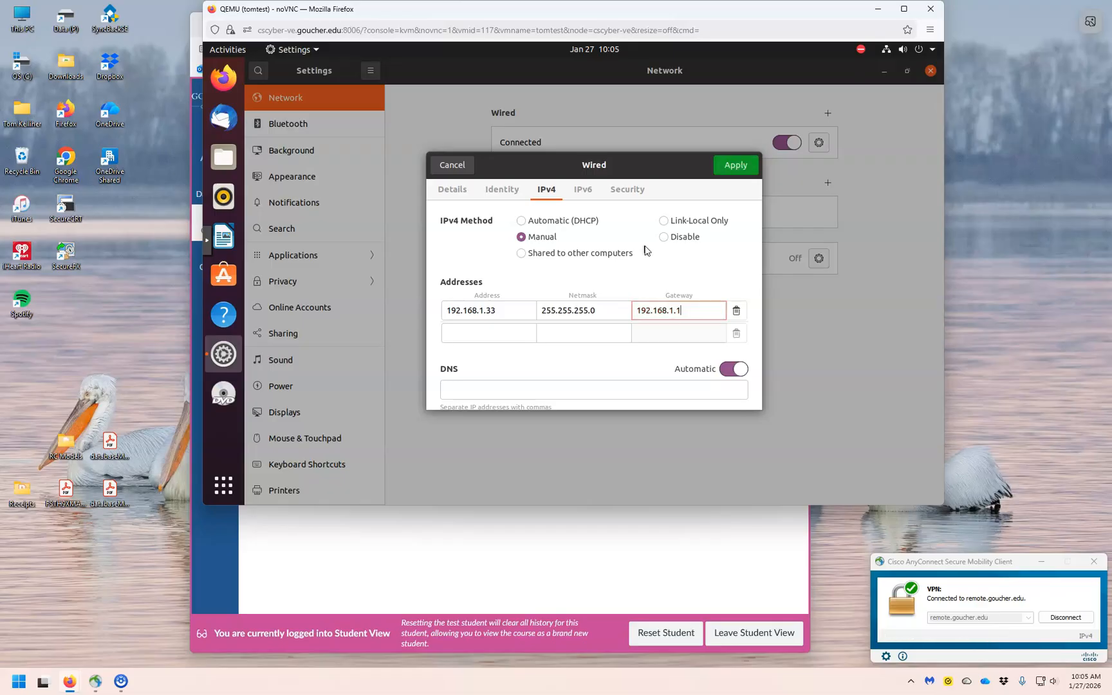
left_click(586, 390)
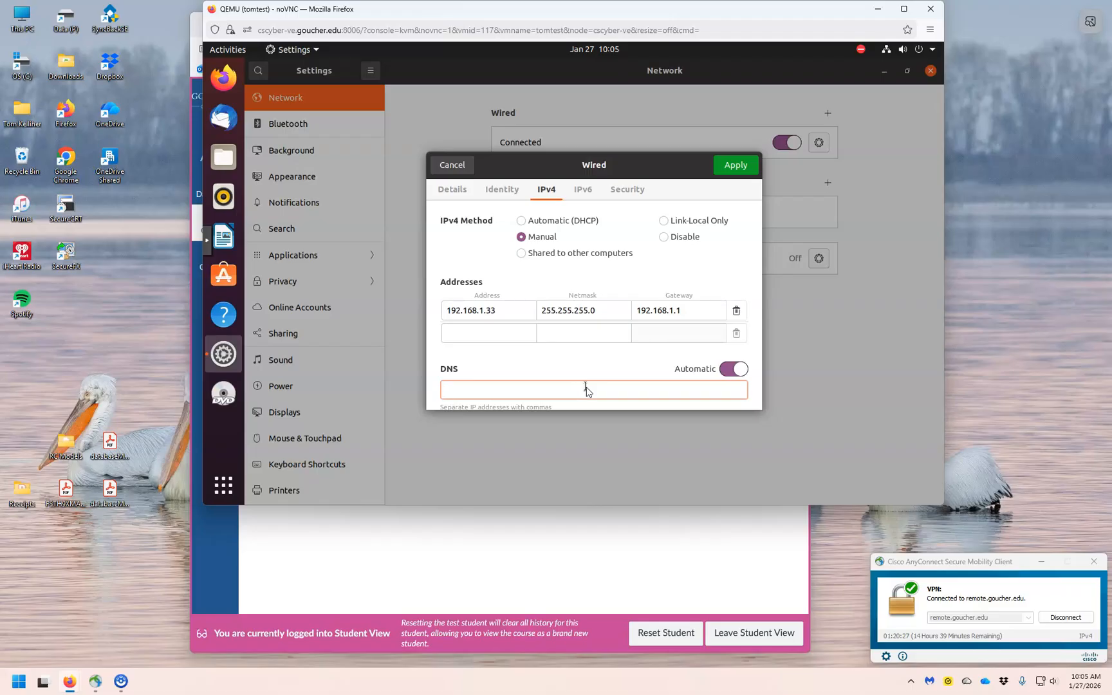
type("192")
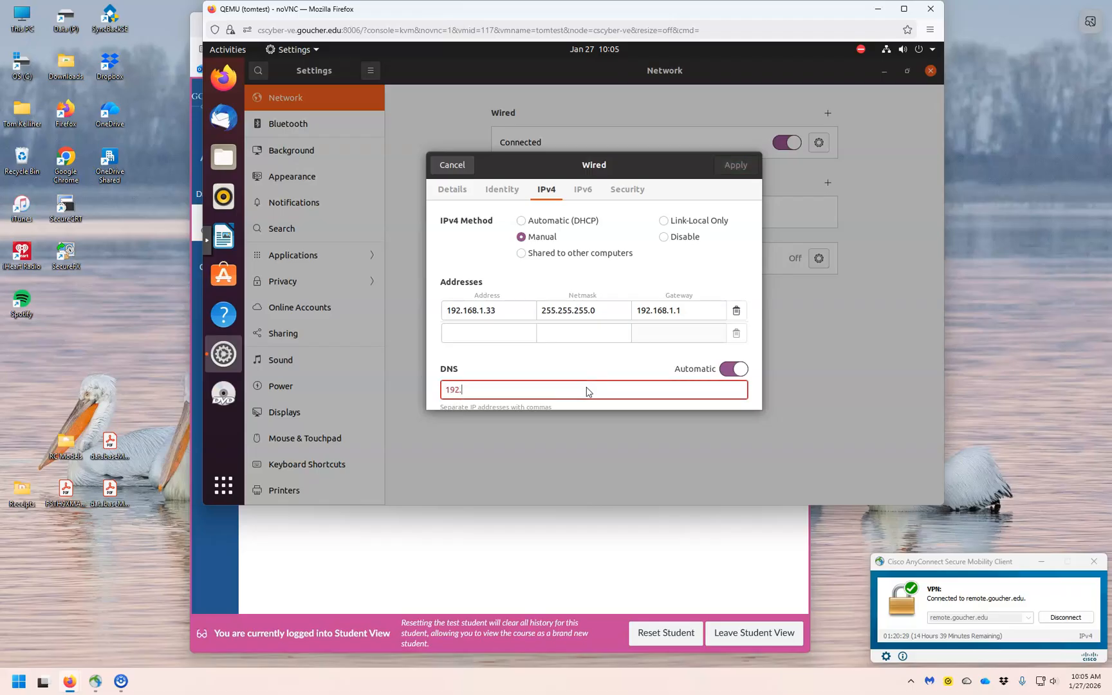
type(".168.1.1")
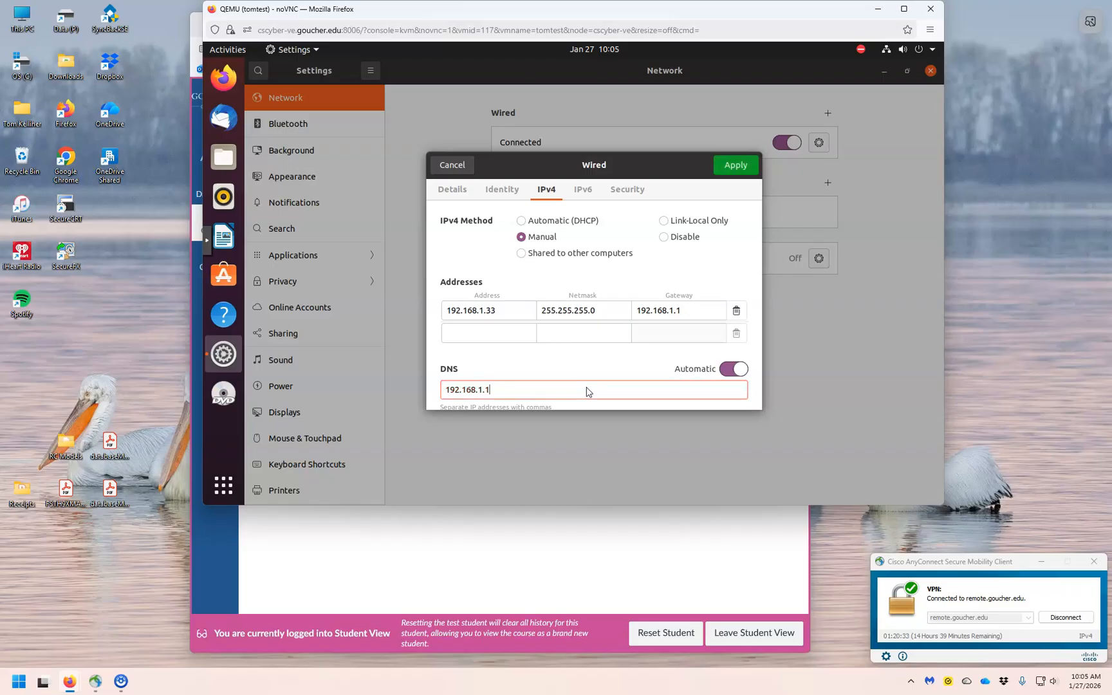
left_click(727, 369)
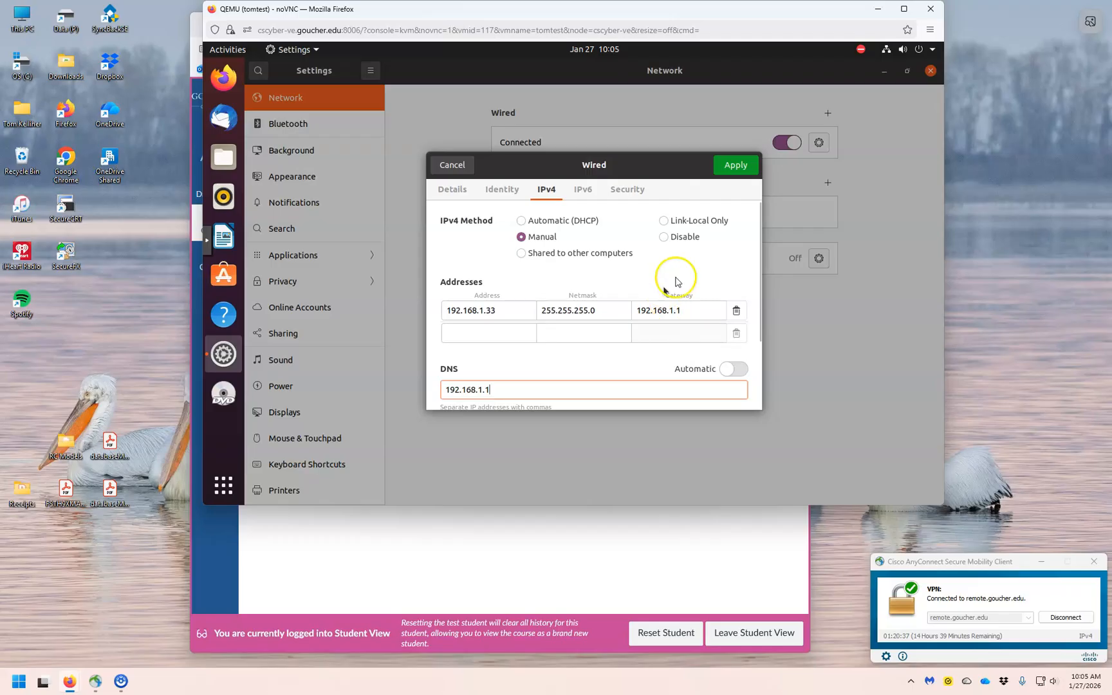
left_click(735, 166)
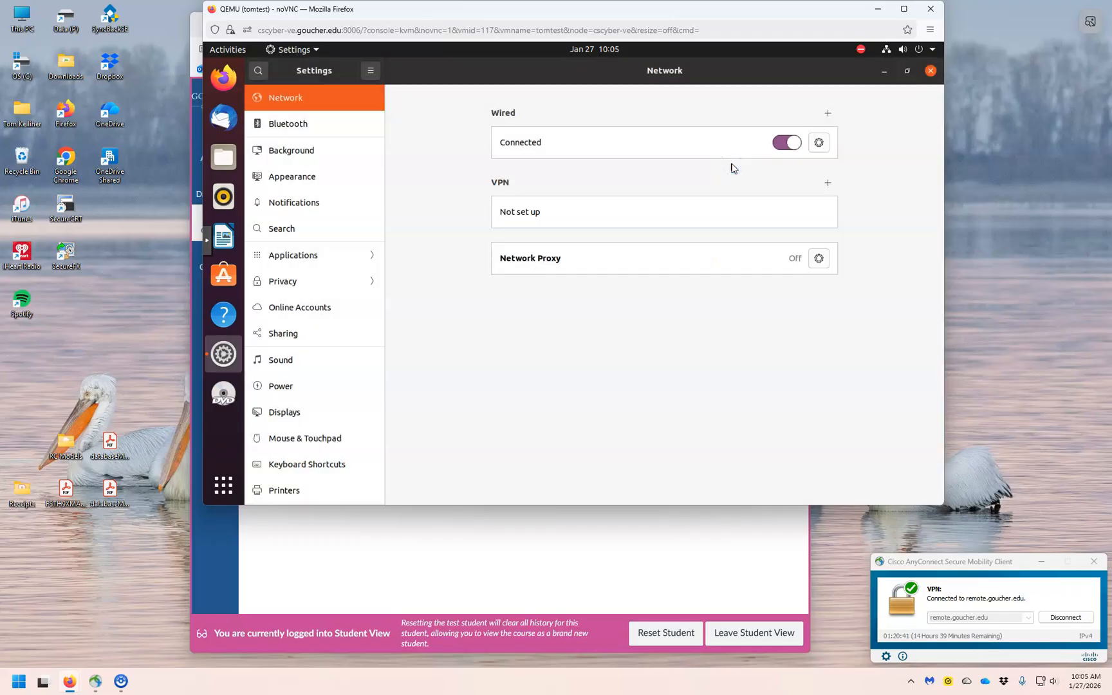
Turn the Wired connection off and back on, close Settings, and show the application list.
left_click(779, 145)
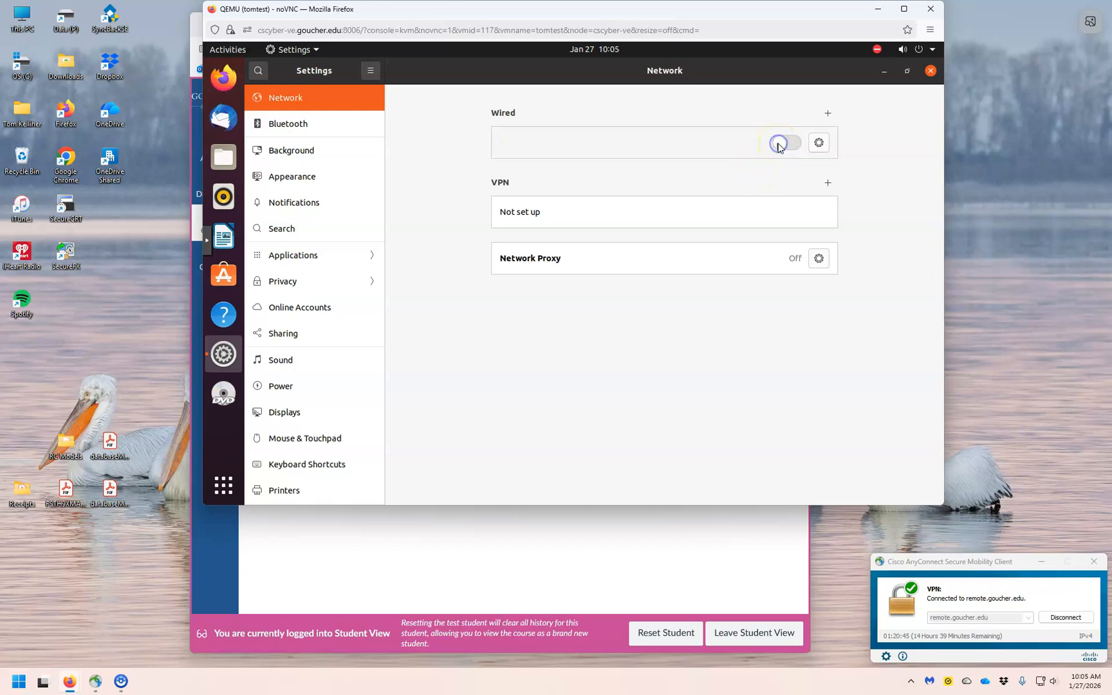
left_click(789, 145)
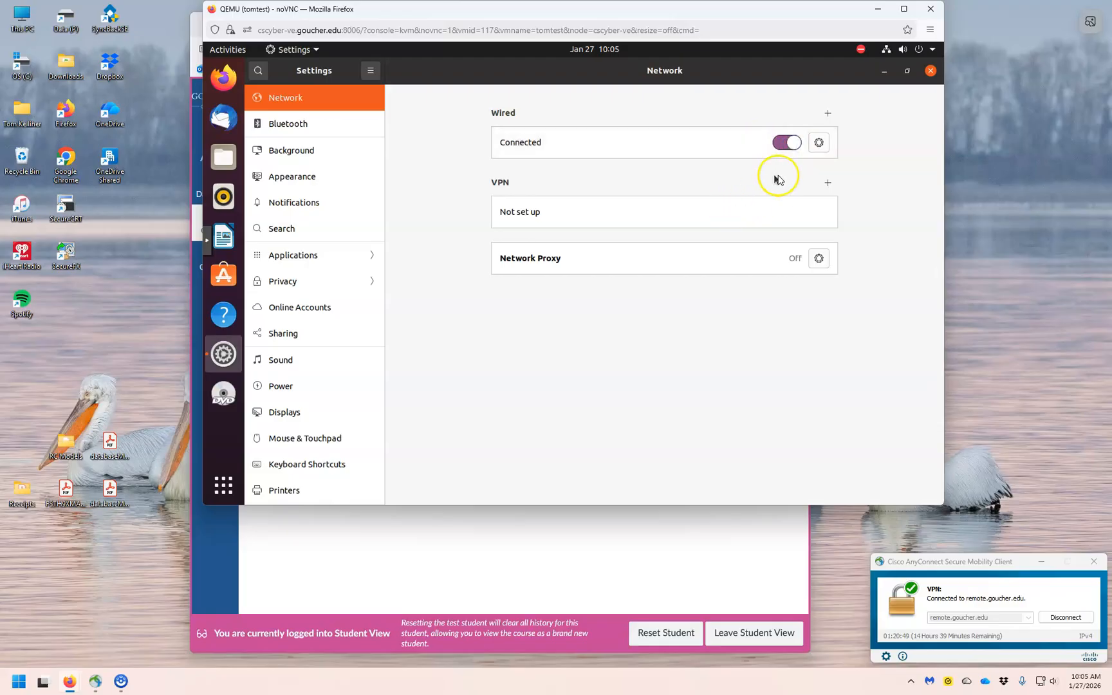
left_click(930, 72)
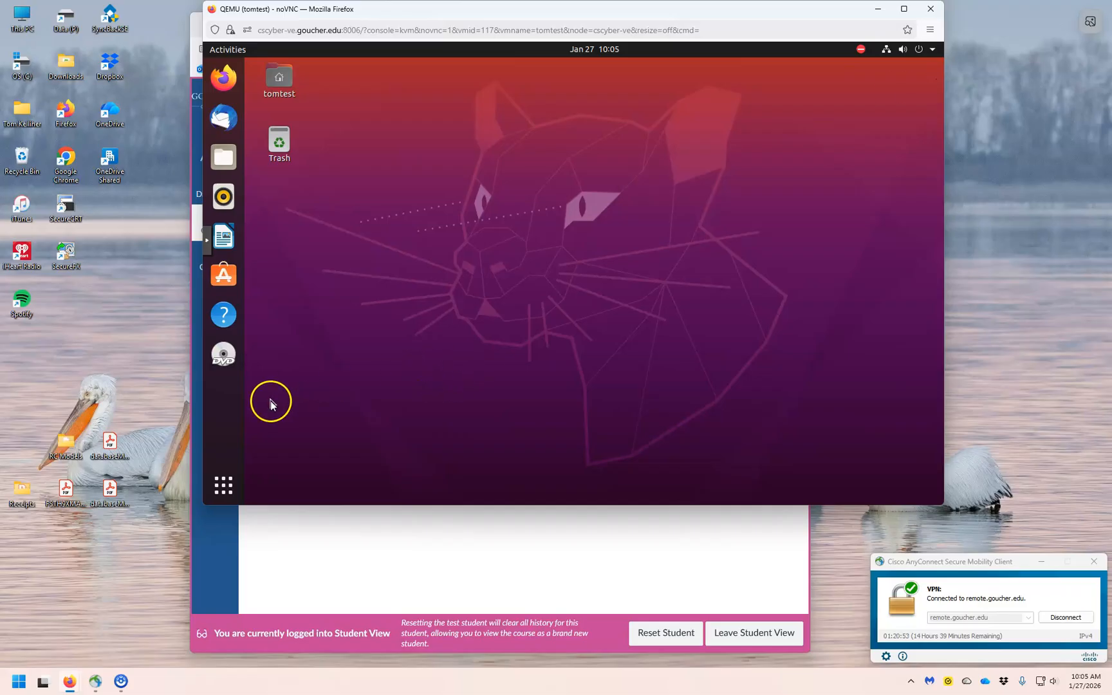
left_click(224, 486)
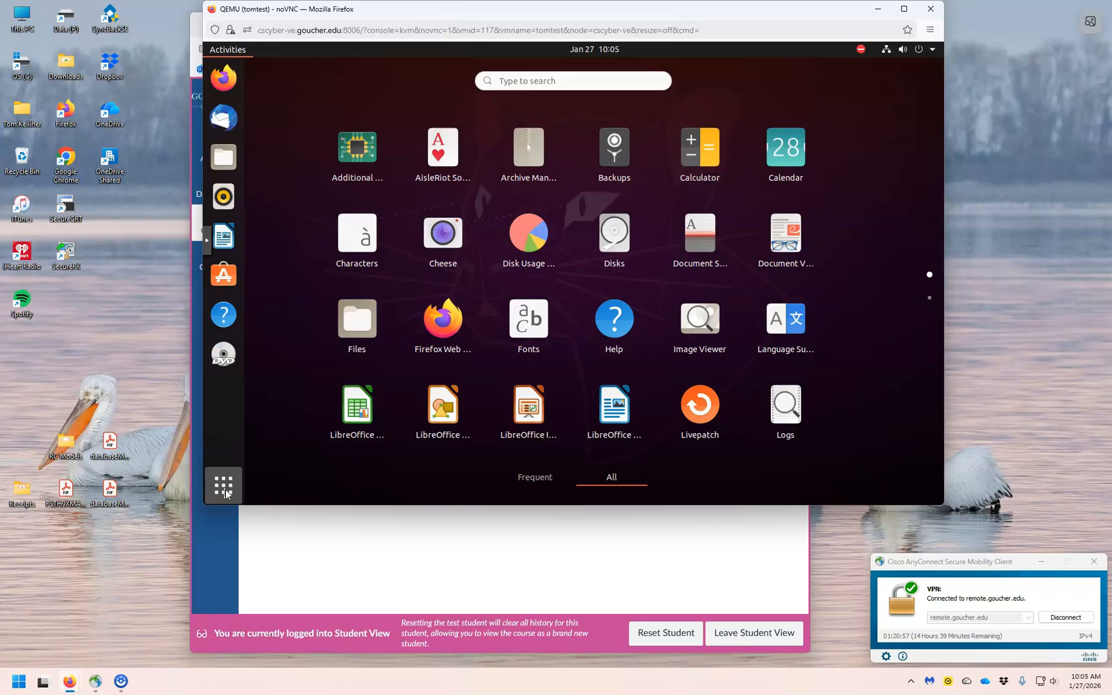
Launch Terminal and run ip addr to check that ens18 shows 192.168.1.33/24.
left_click(514, 148)
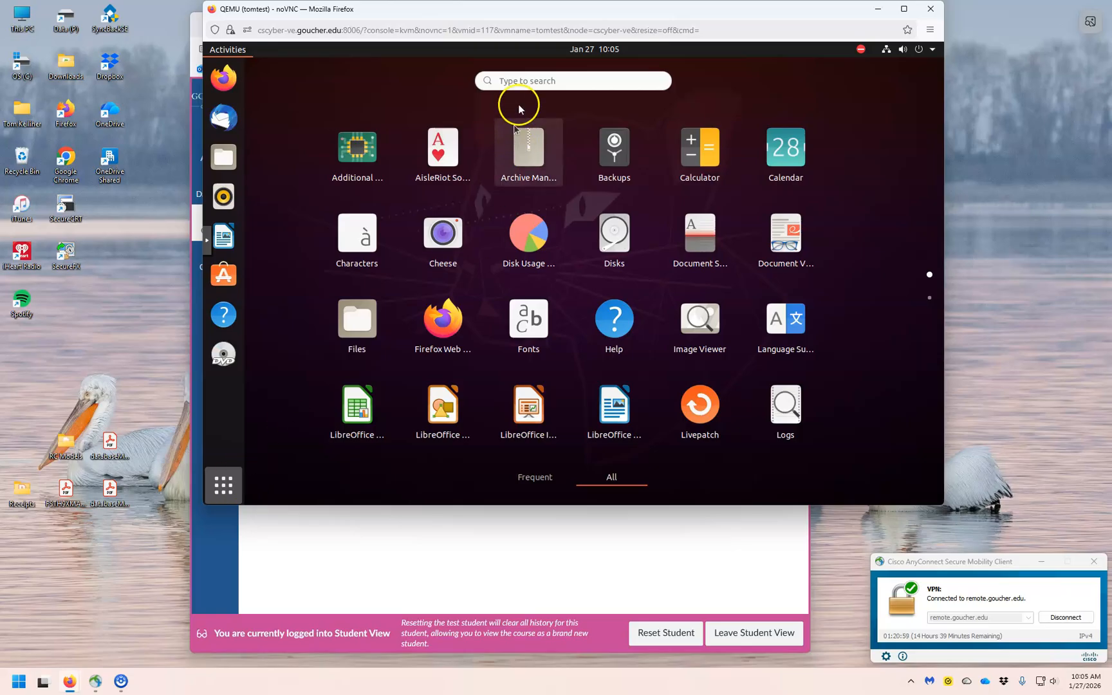
left_click(521, 80)
type("term")
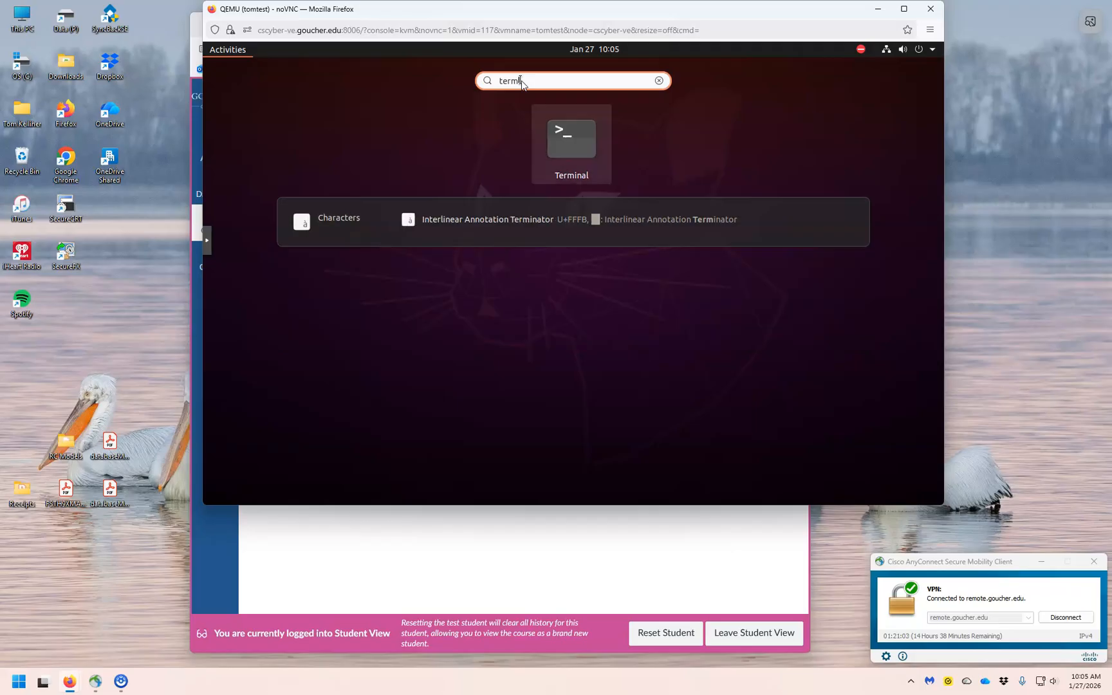
left_click(574, 134)
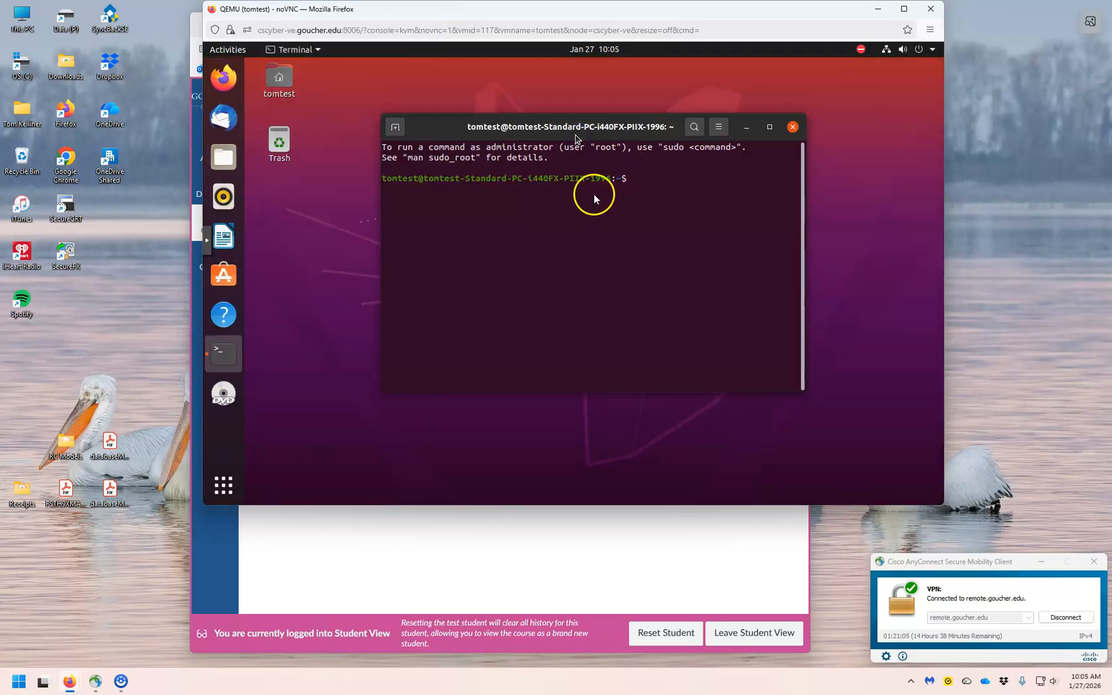
type("ip addr")
key("Return")
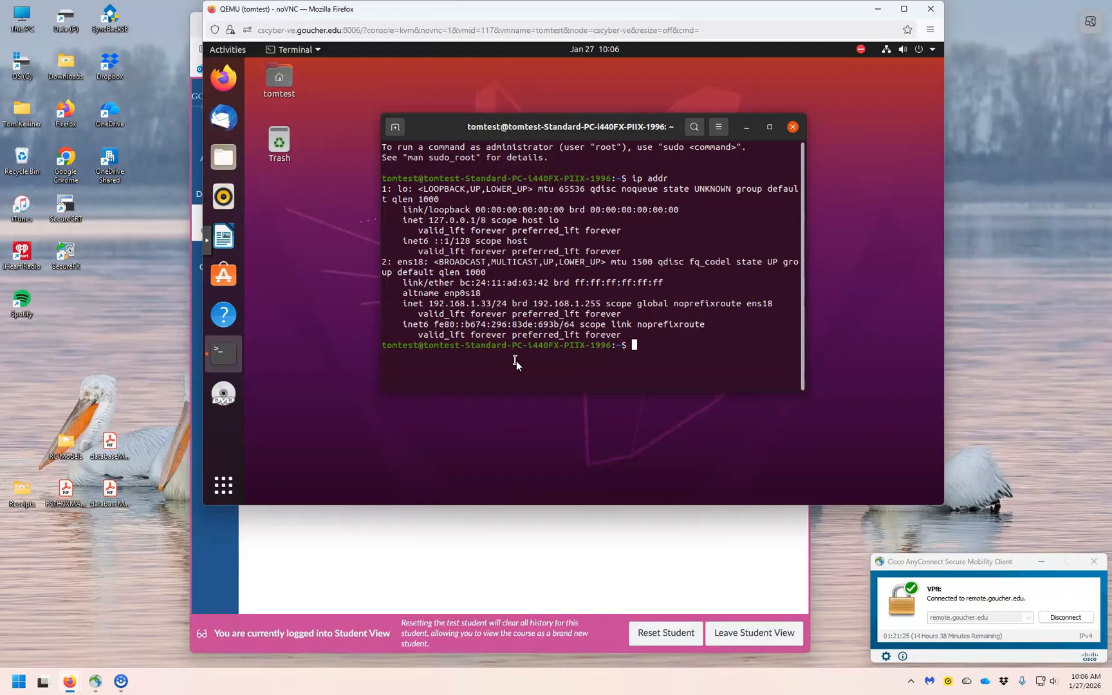
In Software & Updates, set automatic update checks to Never, authenticating with the admin password.
left_click(221, 487)
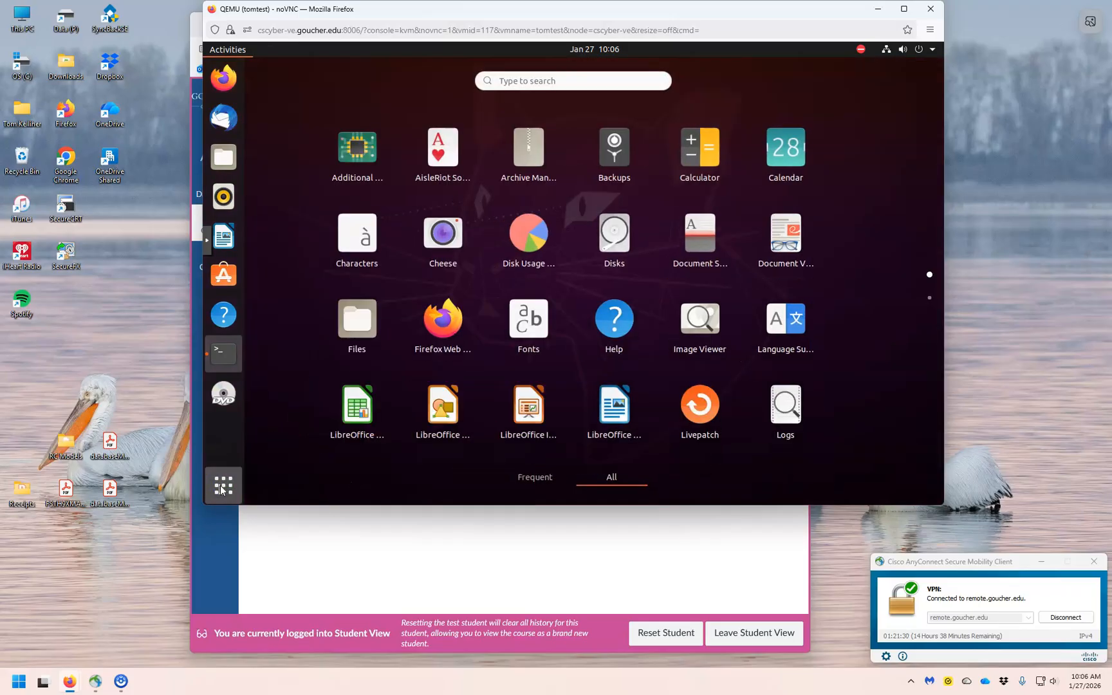
scroll(479, 318, "down", 1)
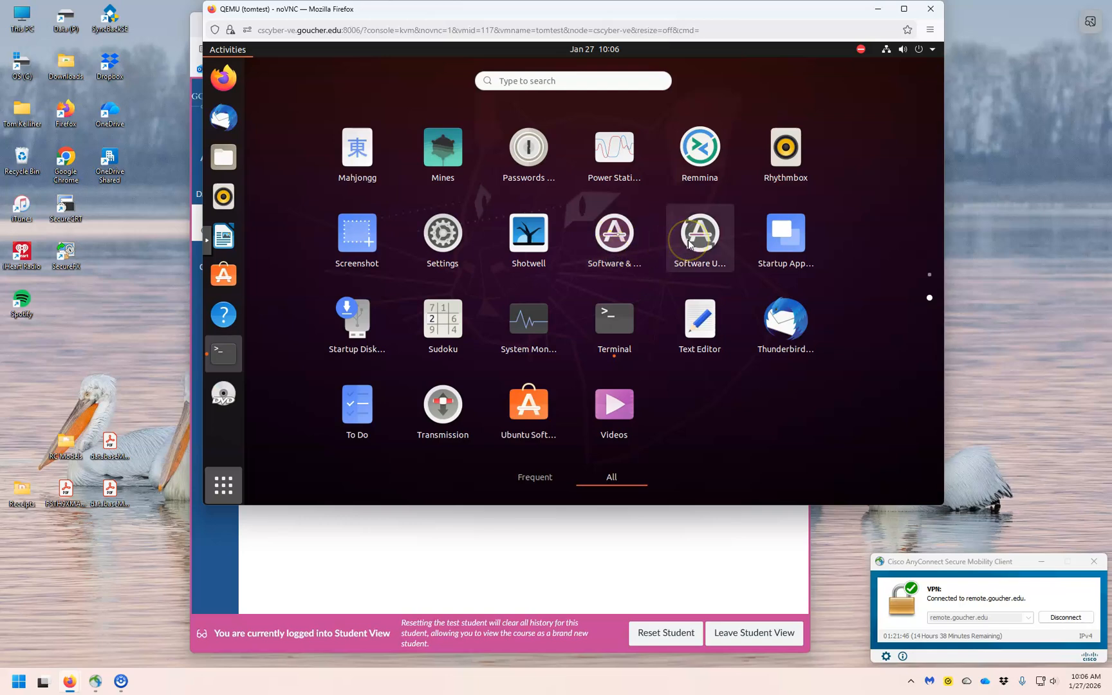
left_click(618, 249)
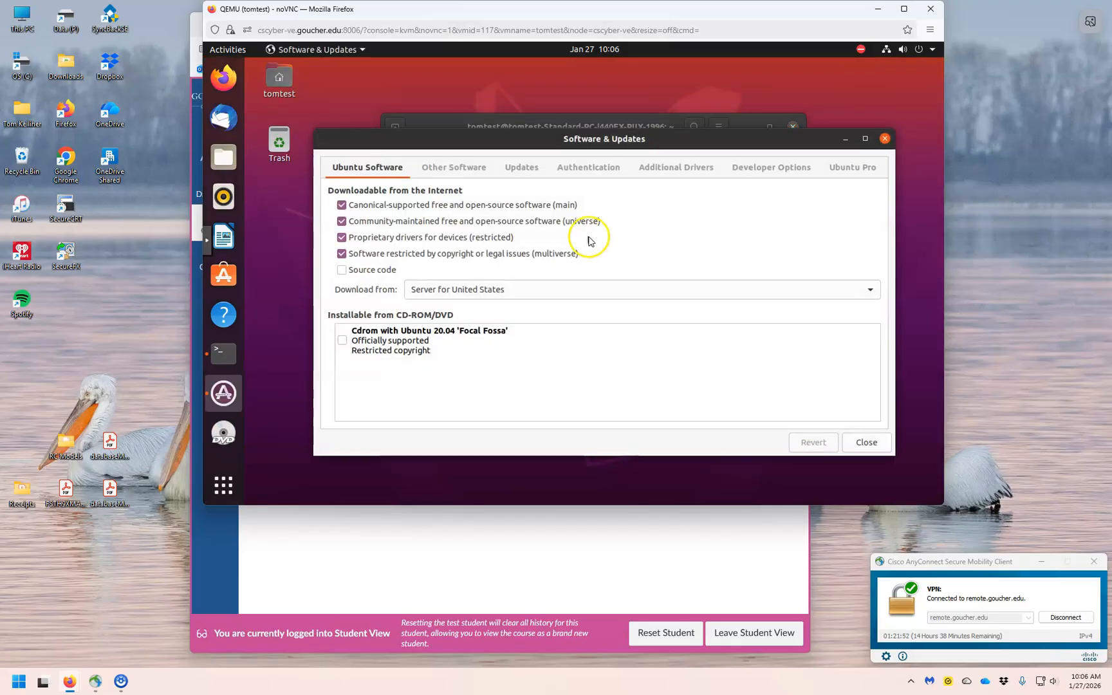
left_click(523, 169)
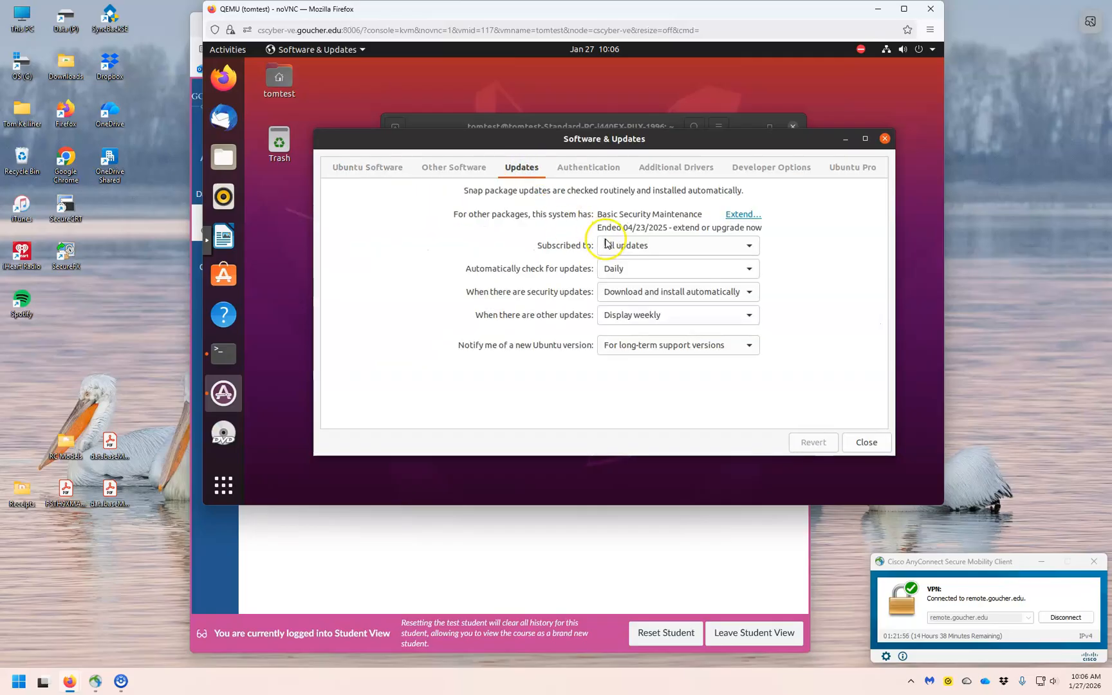
left_click(619, 268)
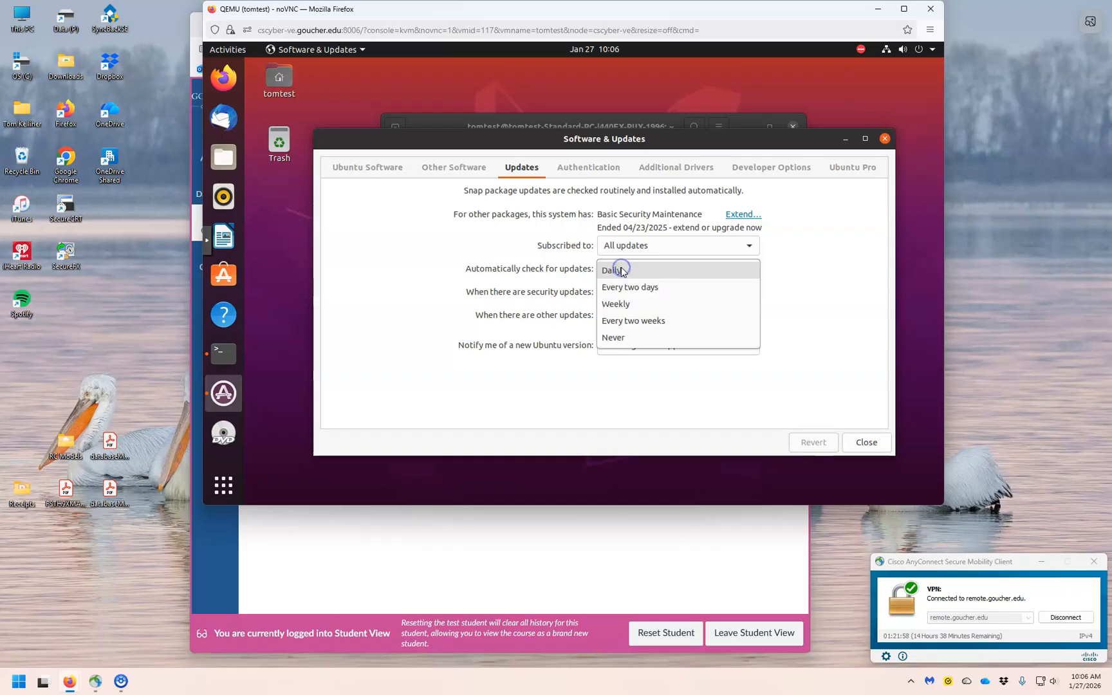
left_click(621, 338)
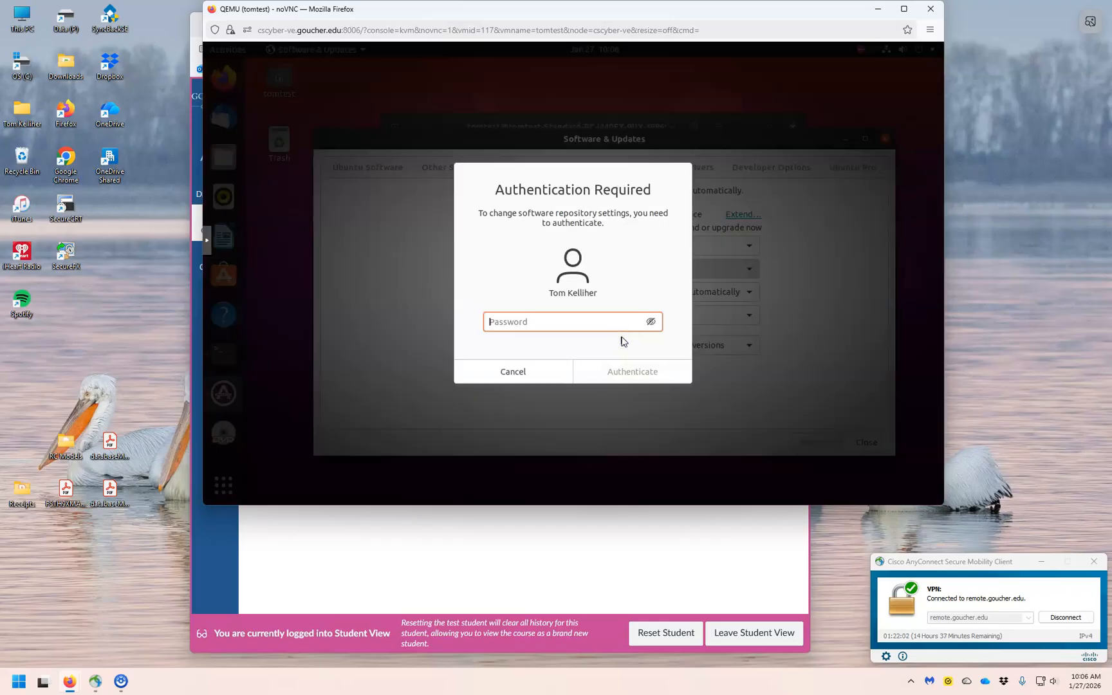
type("•••••")
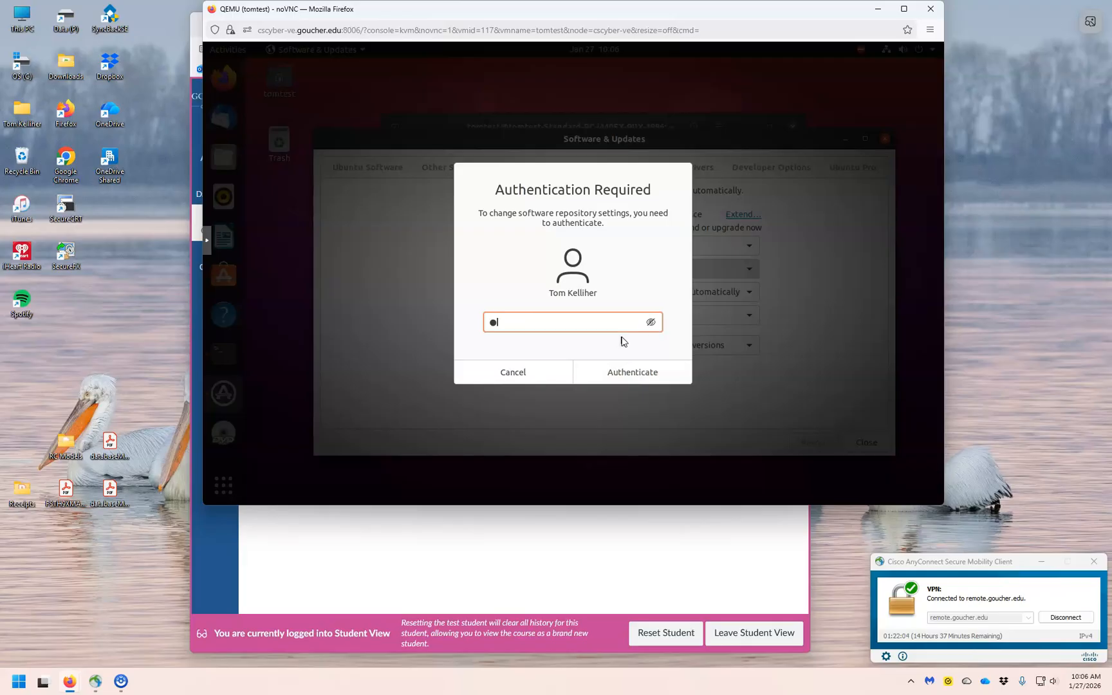
type("••••••••")
left_click(626, 377)
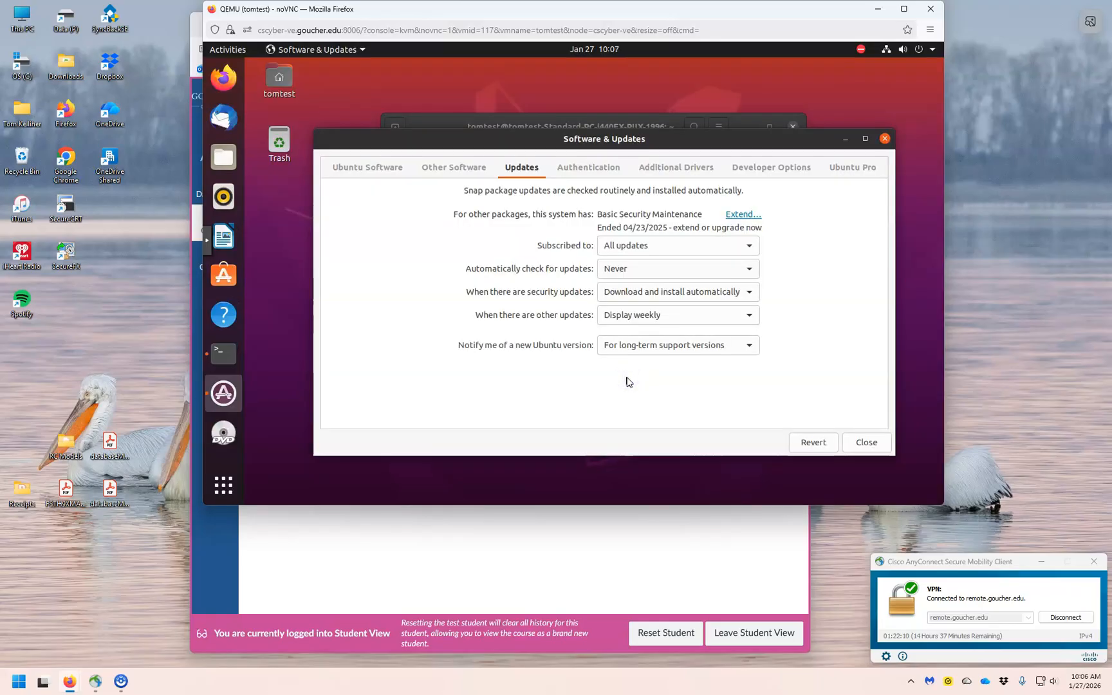
Set security updates to Display immediately and new-version notifications to Never, then close.
left_click(641, 293)
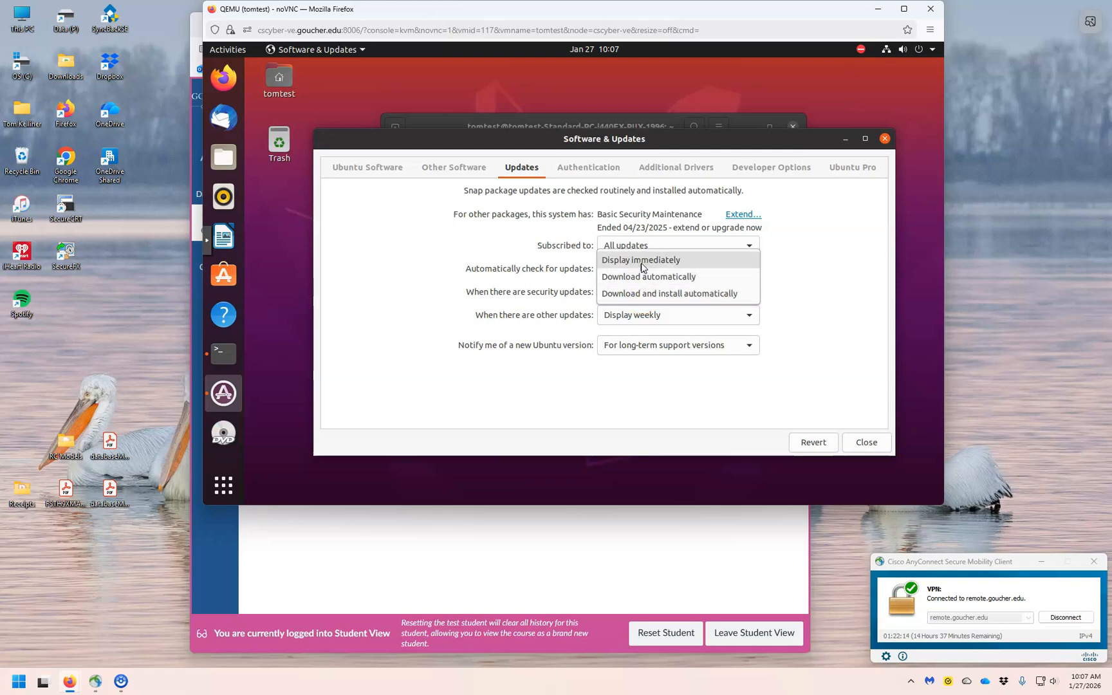
left_click(641, 262)
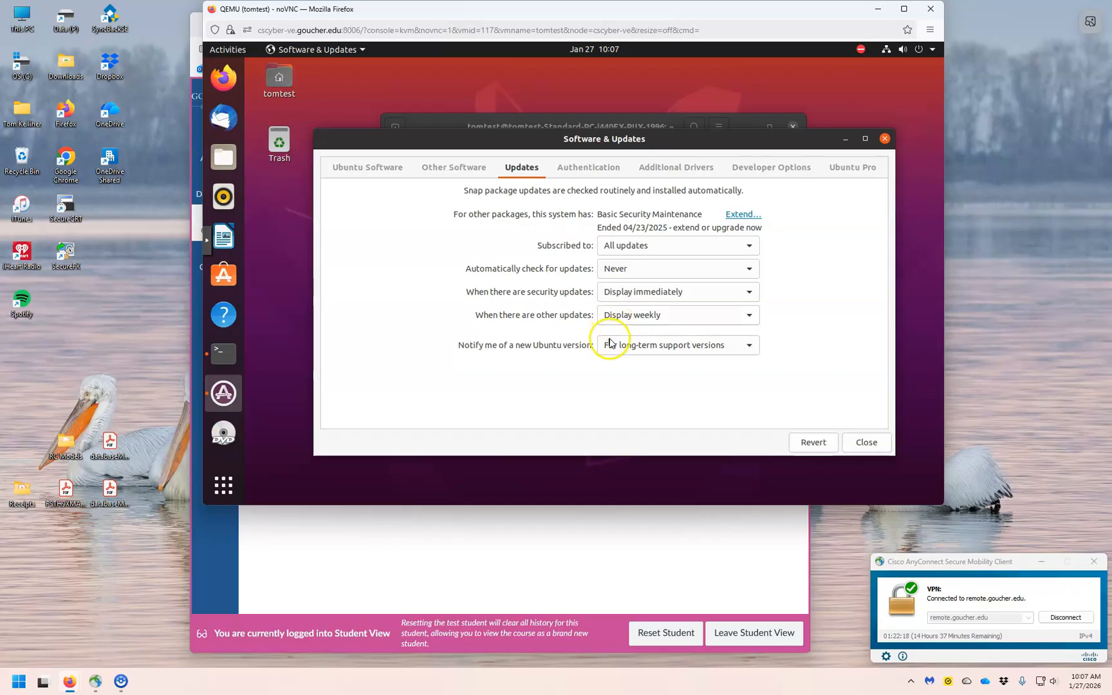
left_click(640, 347)
left_click(640, 363)
left_click(557, 356)
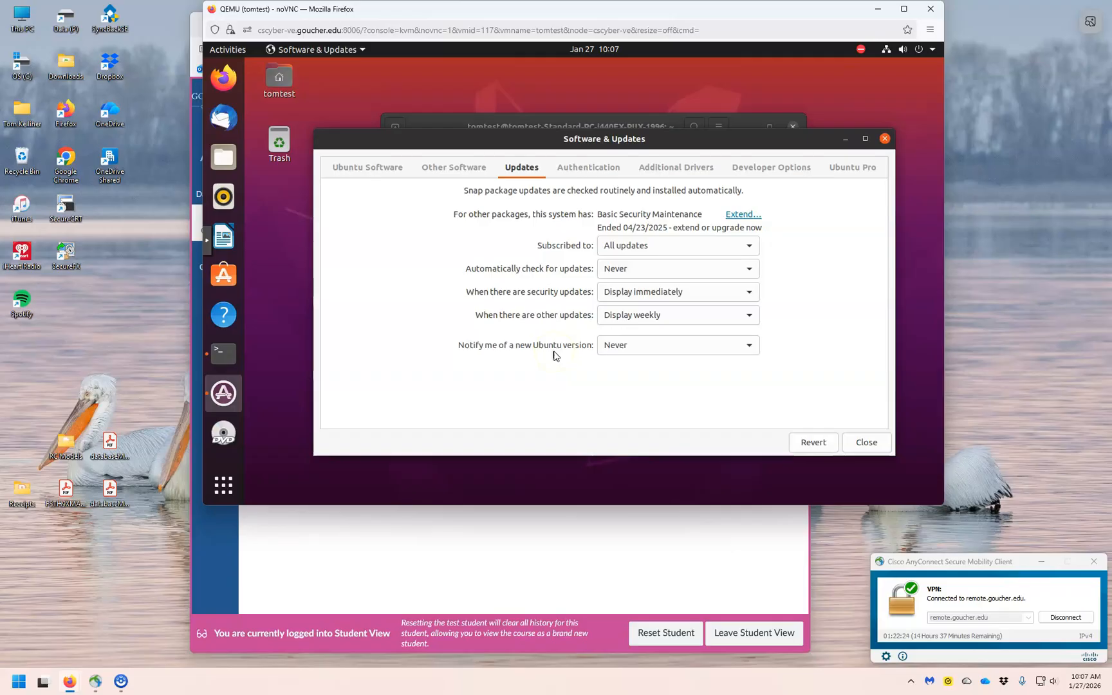
left_click(864, 442)
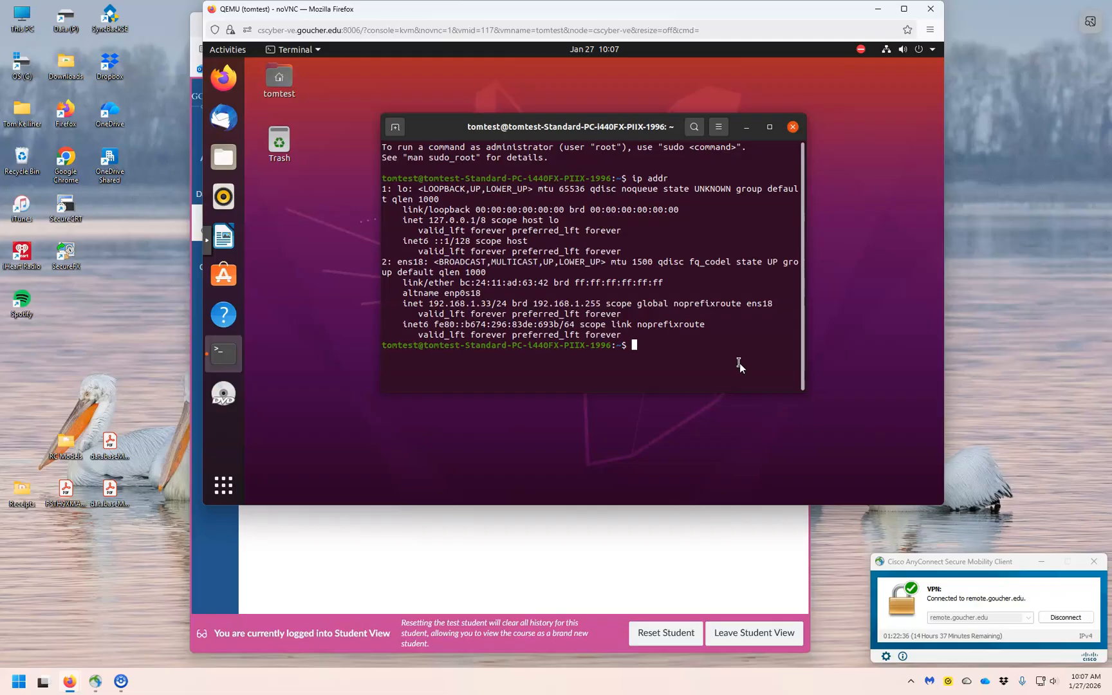
Refresh the package lists with sudo apt update.
type("sudo apt update")
key("Return")
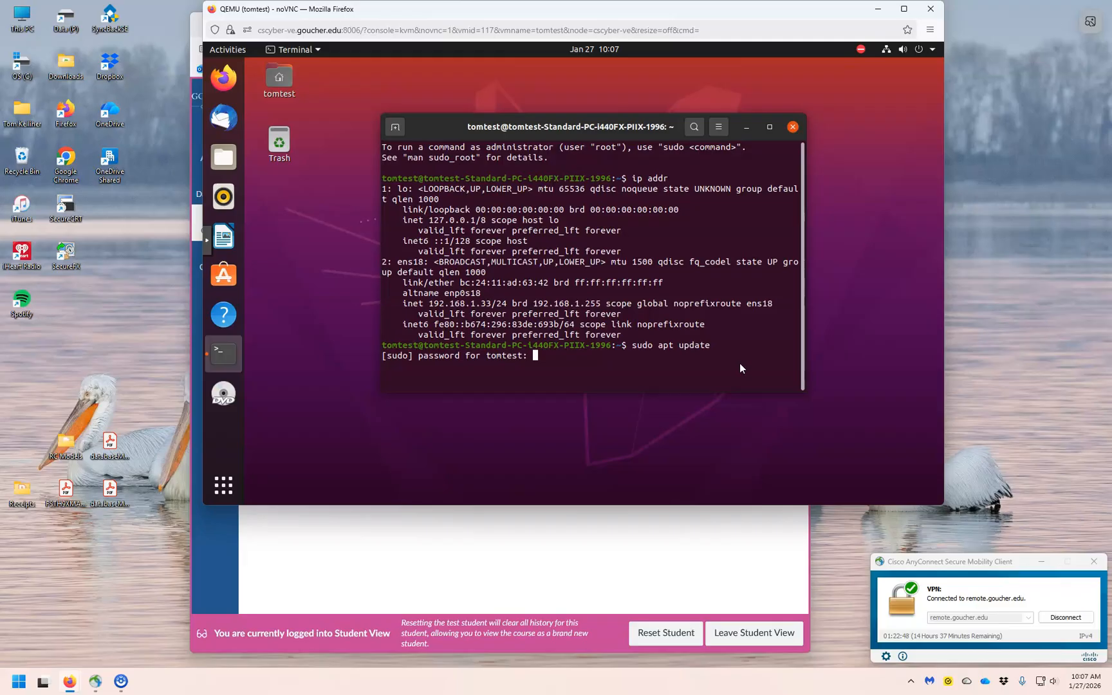
key("Return")
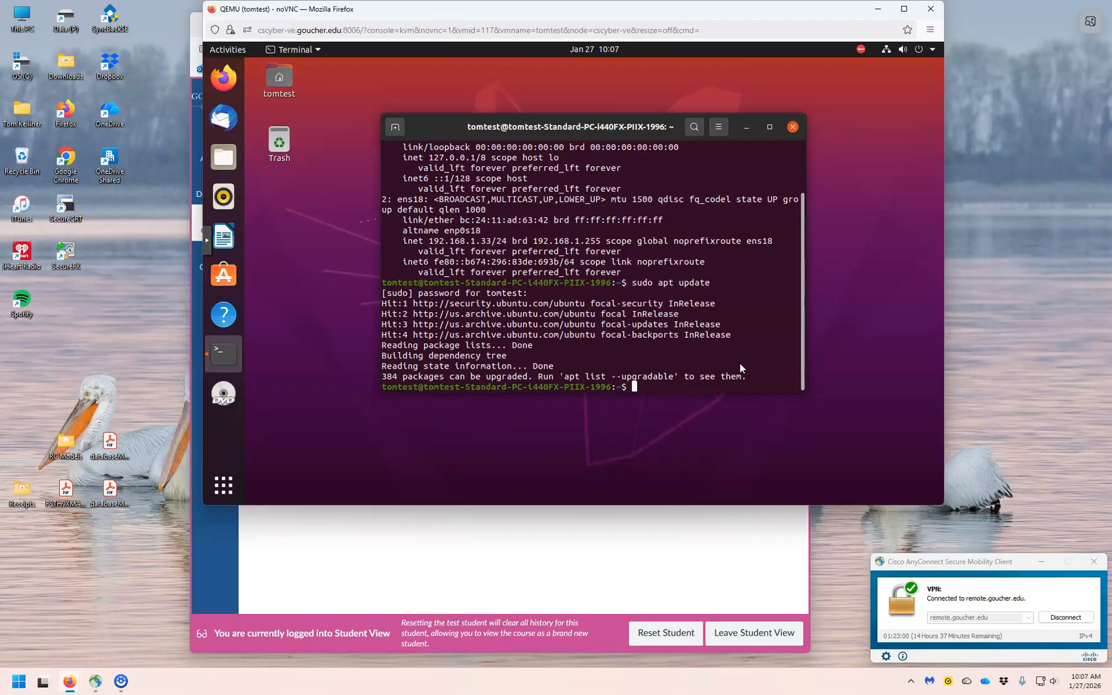
Run sudo apt upgrade and confirm with y to install all 384 upgrades.
type("sudo apt upd")
key("BackSpace")
type("gra")
type("de")
key("Return")
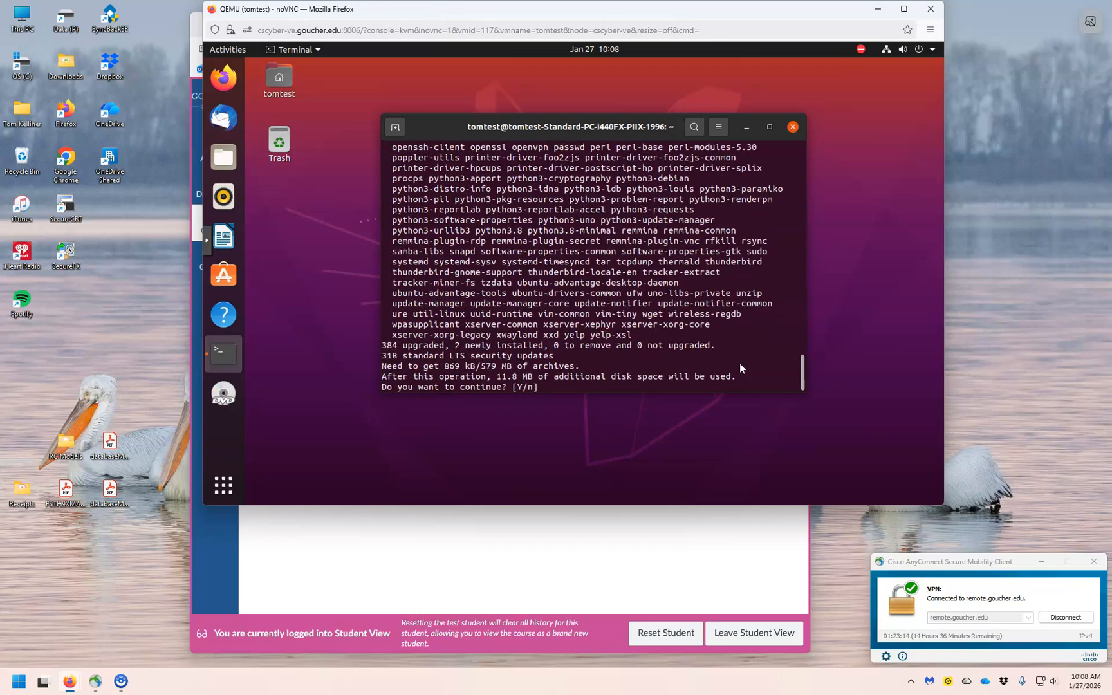
type("y")
key("Return")
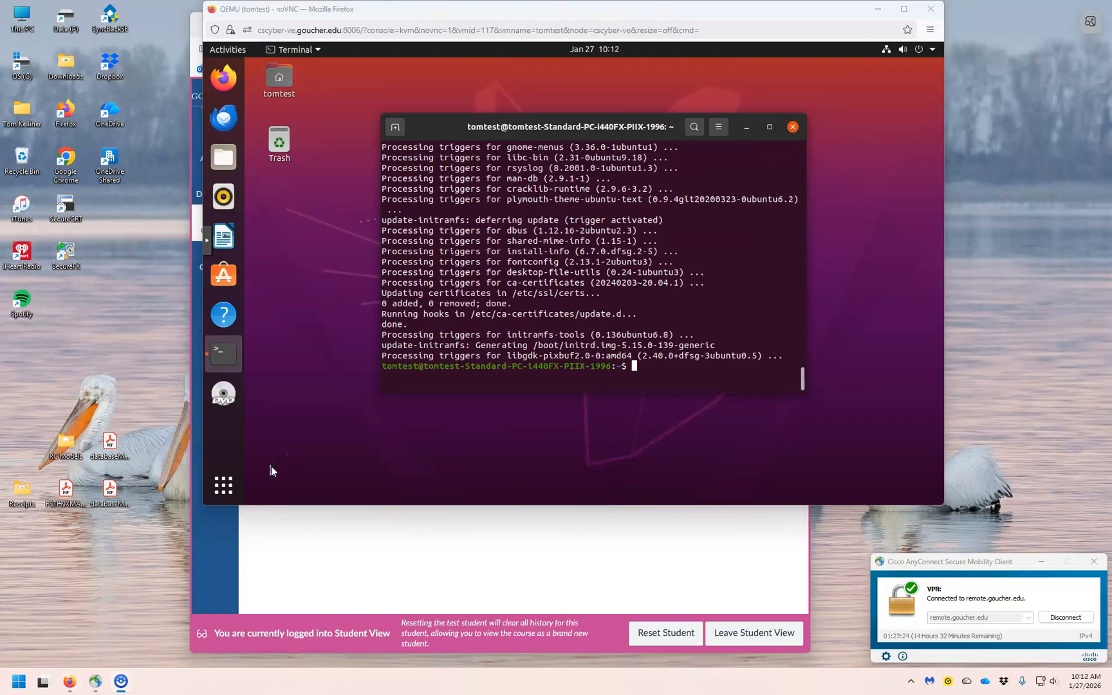
Close the terminal with the exit command.
left_click(673, 261)
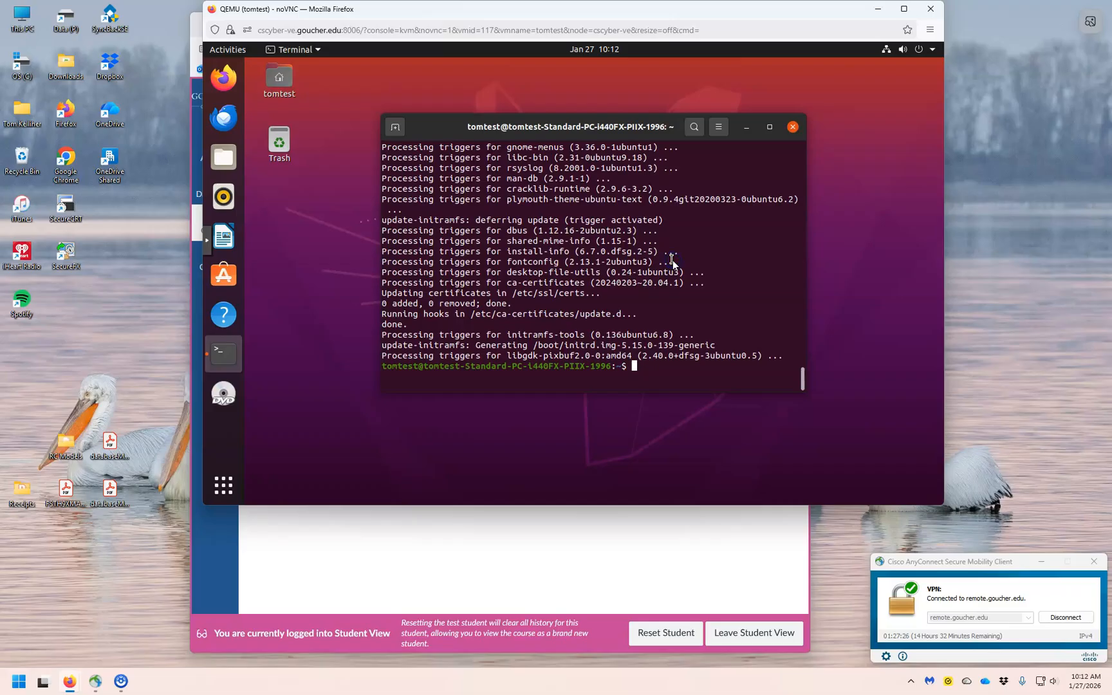
type("exit")
key("Return")
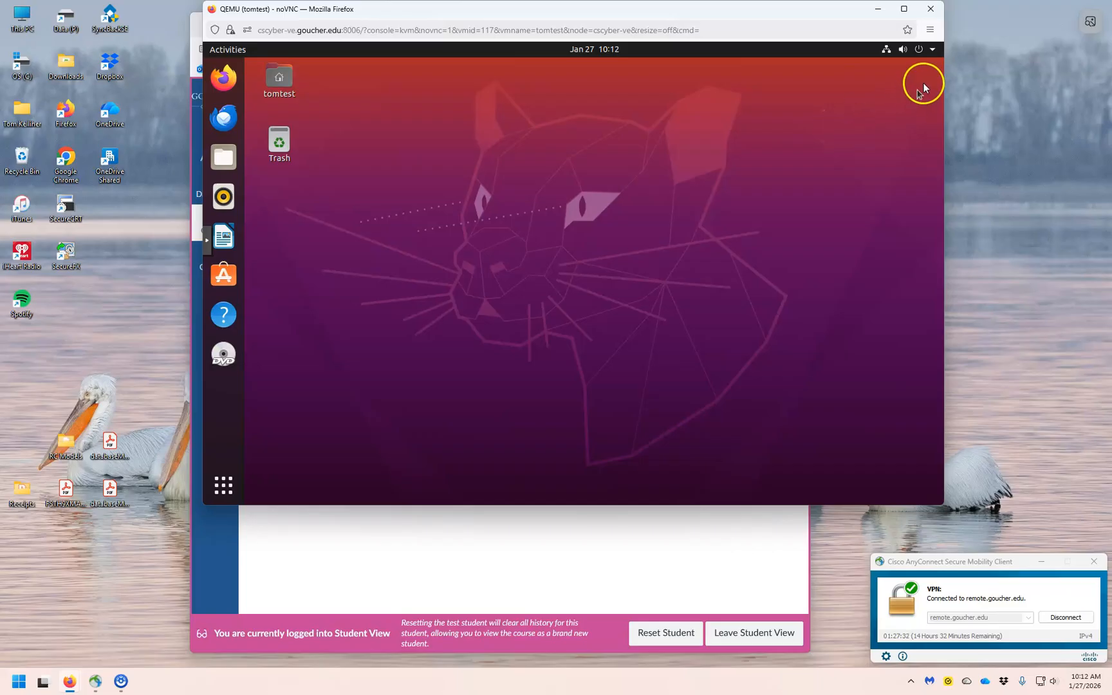
Restart the Ubuntu VM from the system menu and log back in with the user's password.
left_click(924, 51)
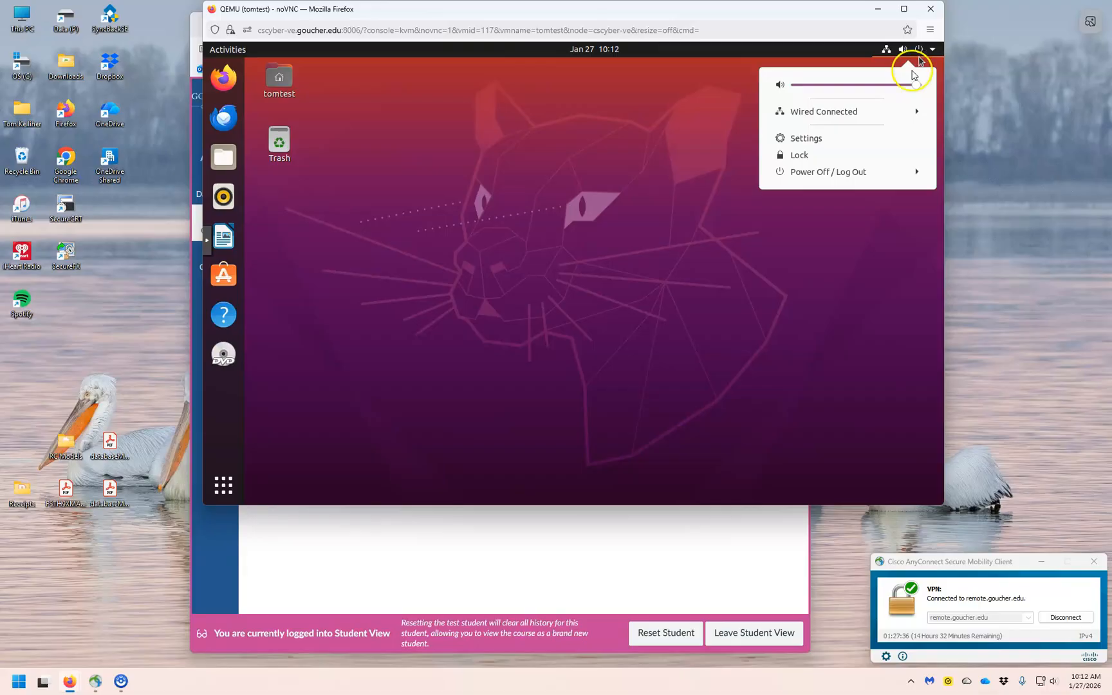
left_click(835, 174)
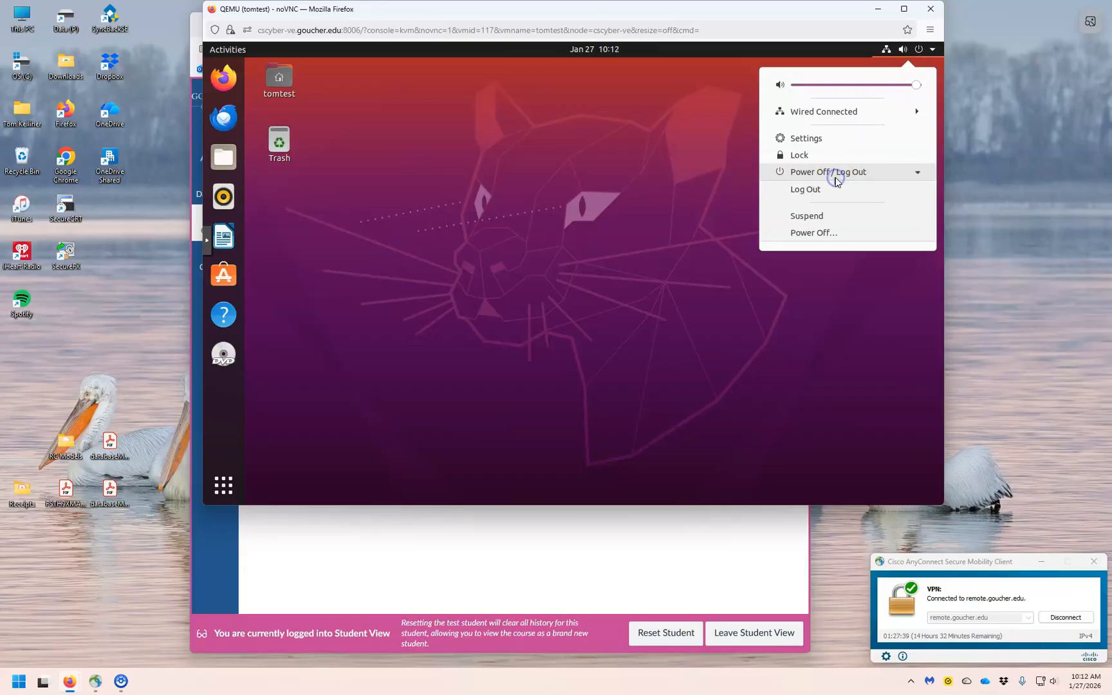
left_click(823, 235)
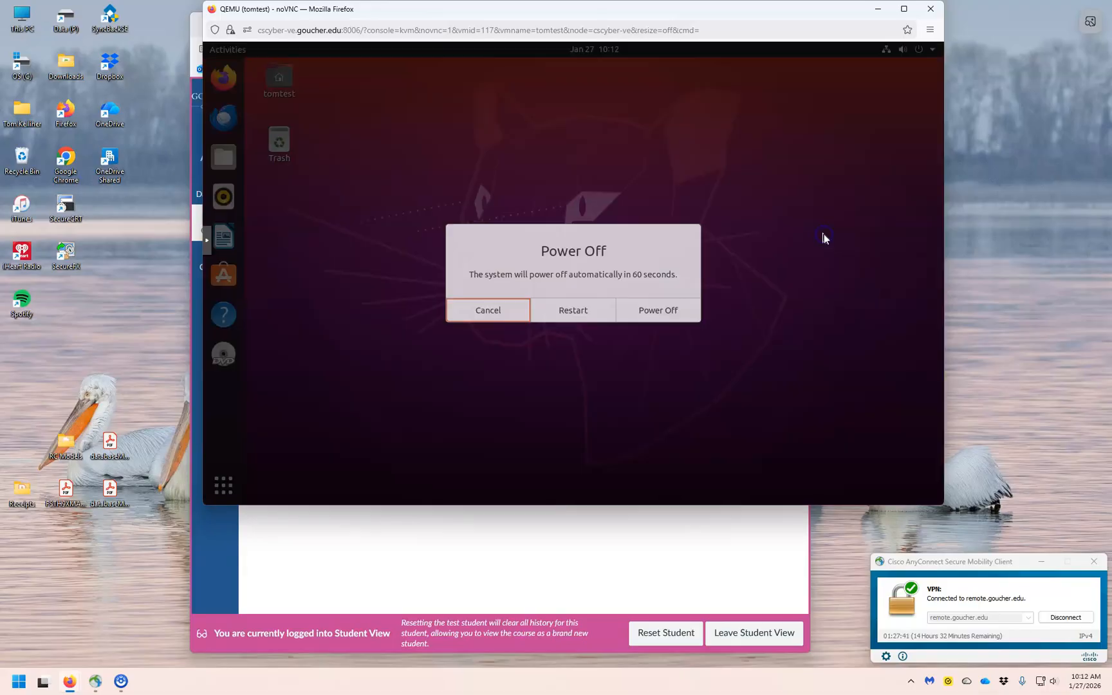
left_click(574, 311)
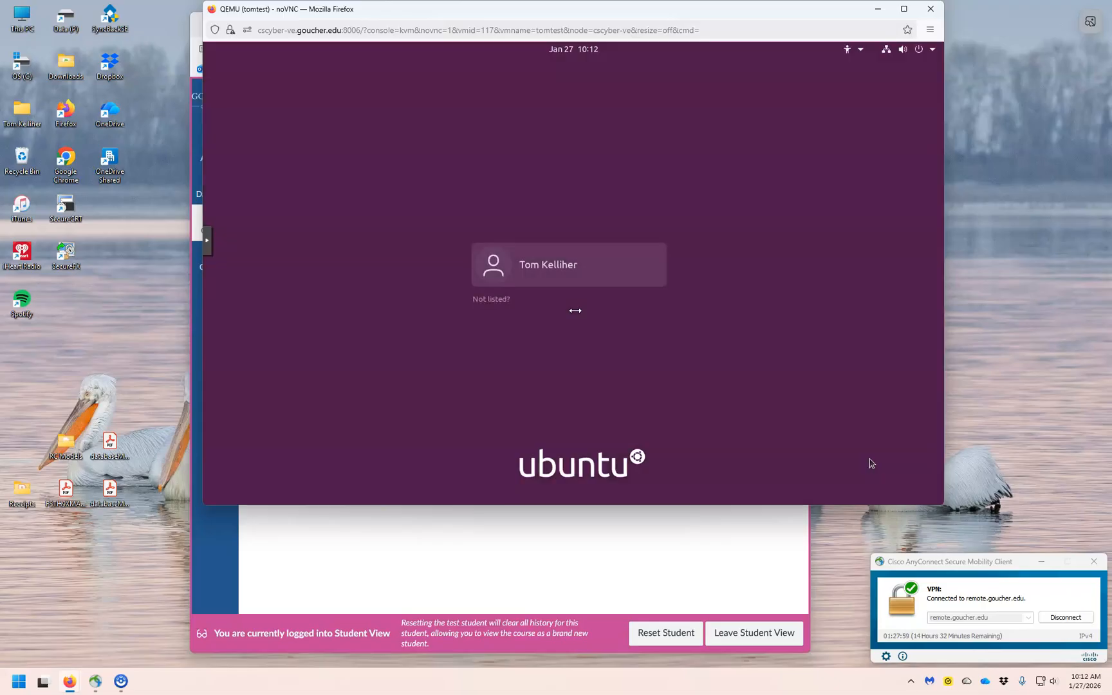
key("Return")
type("********")
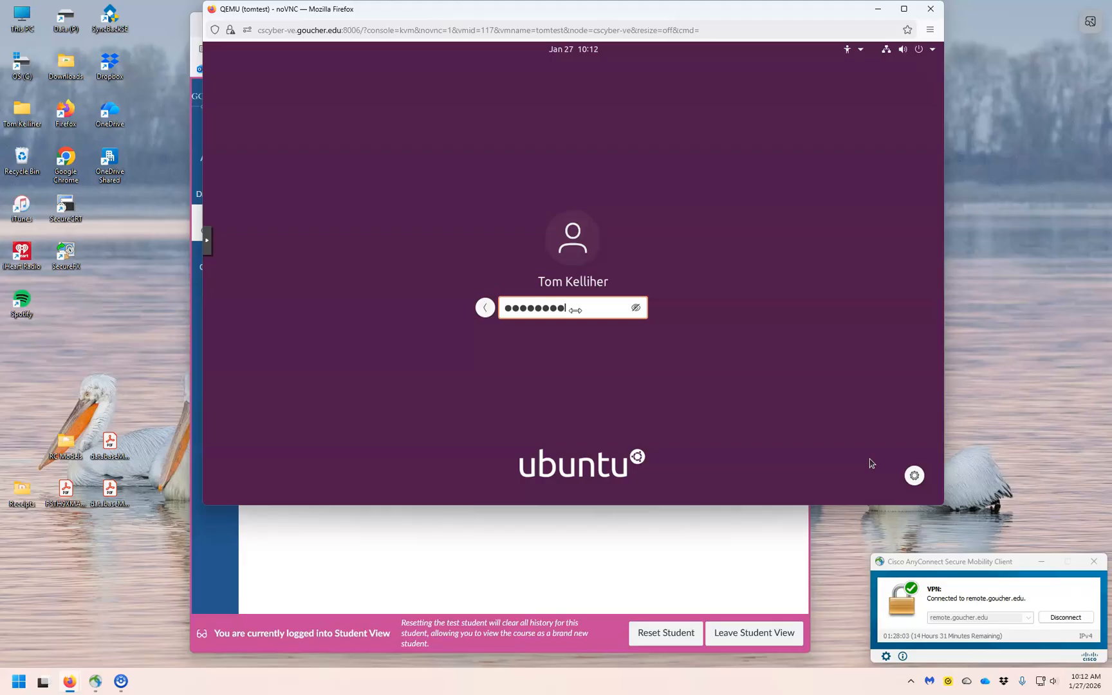
type("****")
key("Return")
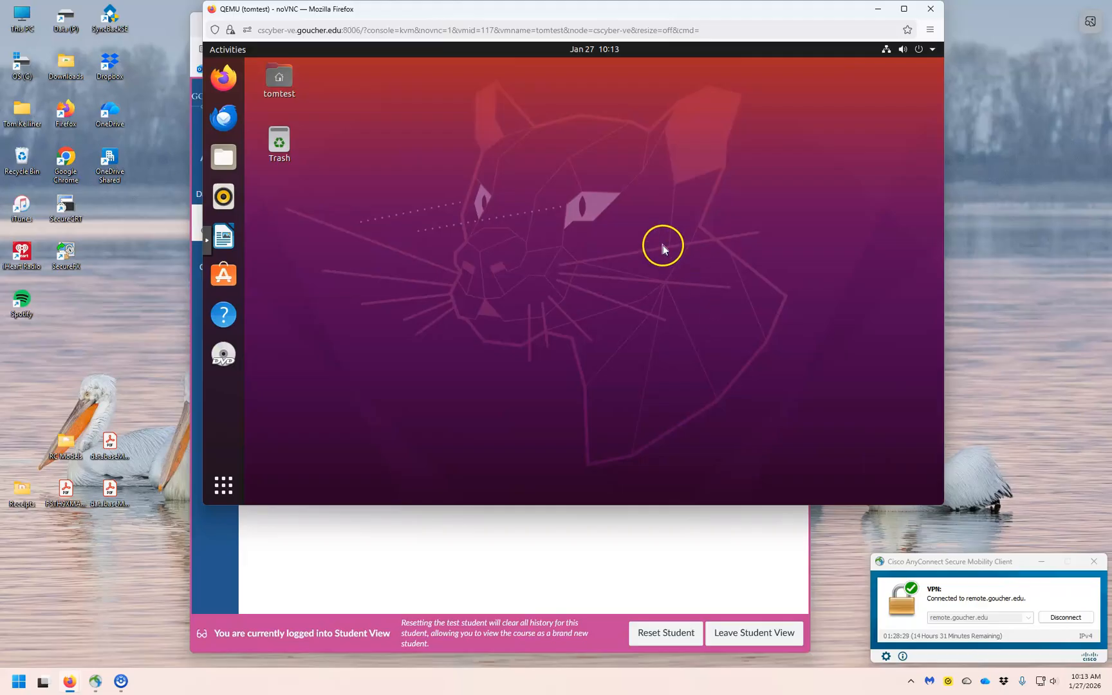
Choose Power Off from the Ubuntu system menu and confirm Power Off in the dialog.
left_click(932, 55)
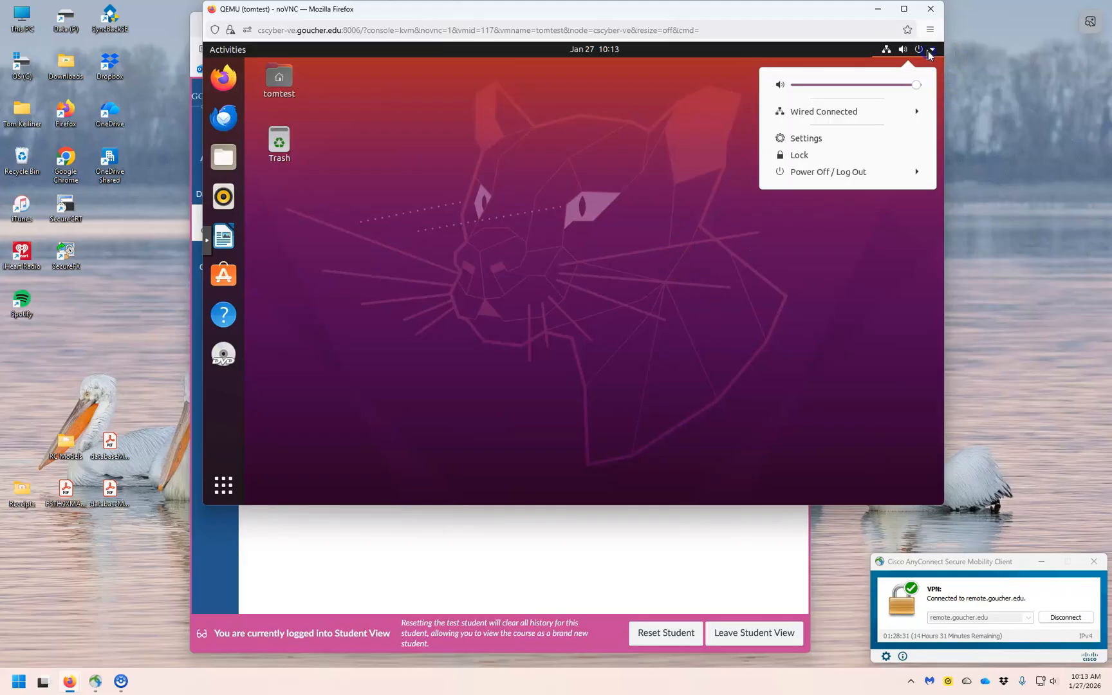
left_click(847, 173)
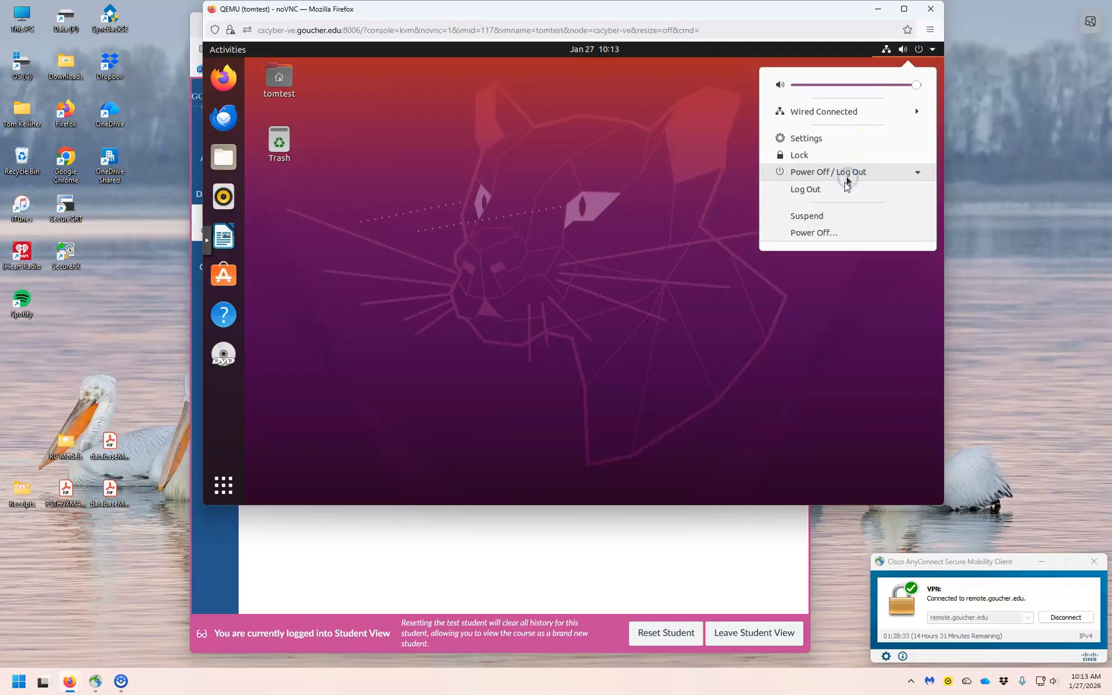
left_click(826, 231)
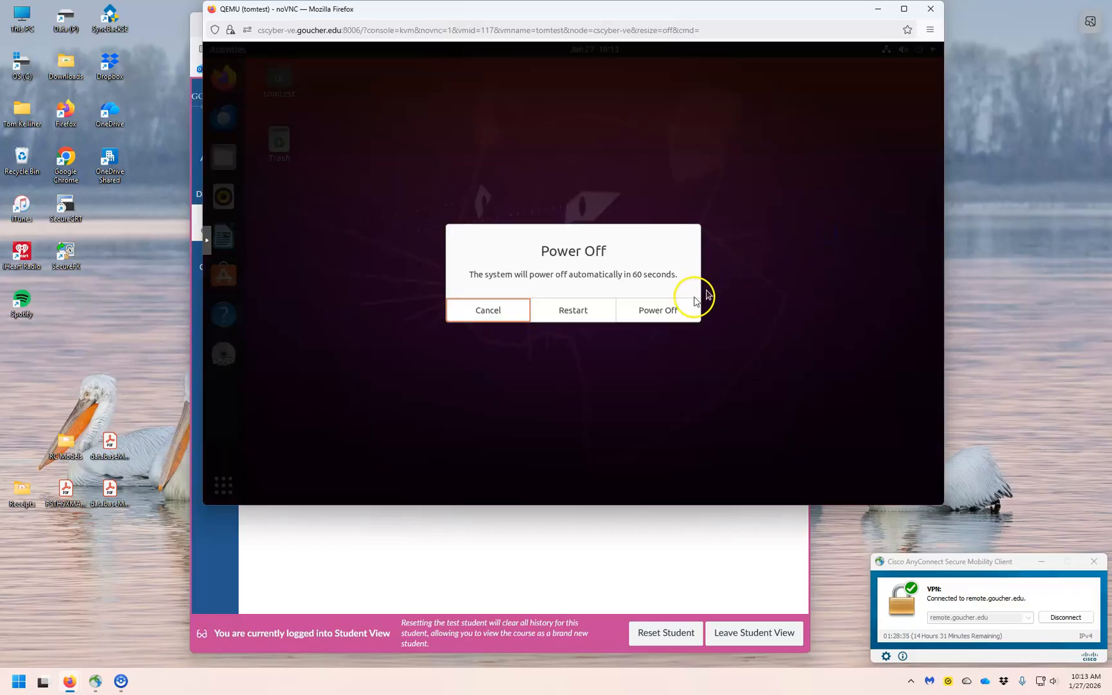
left_click(665, 312)
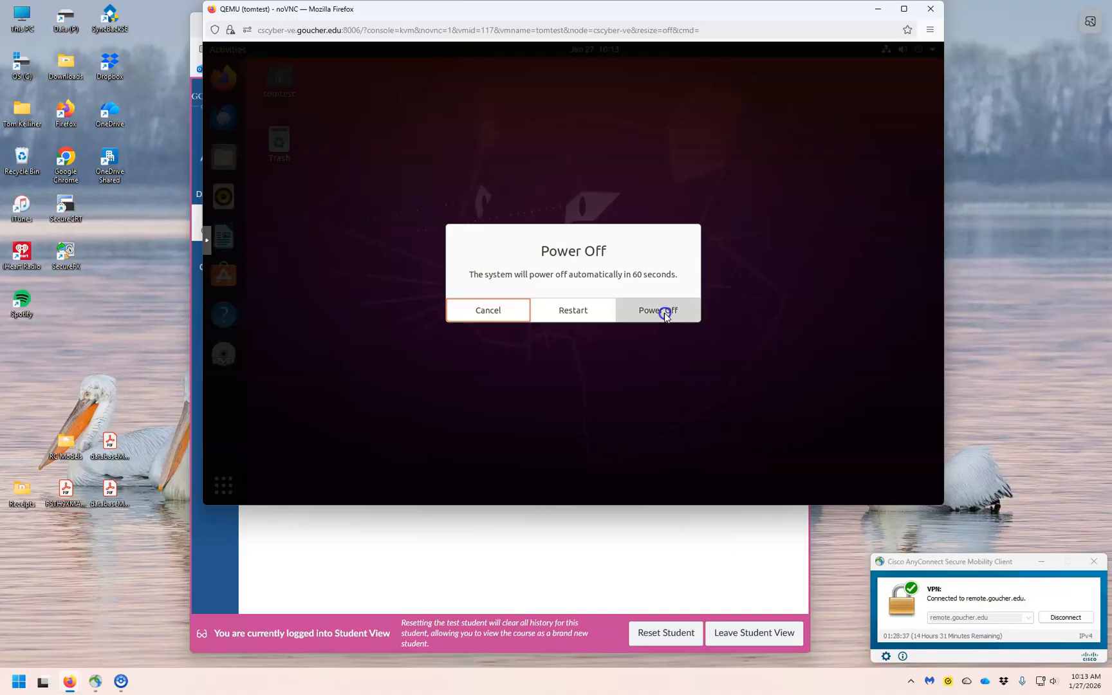